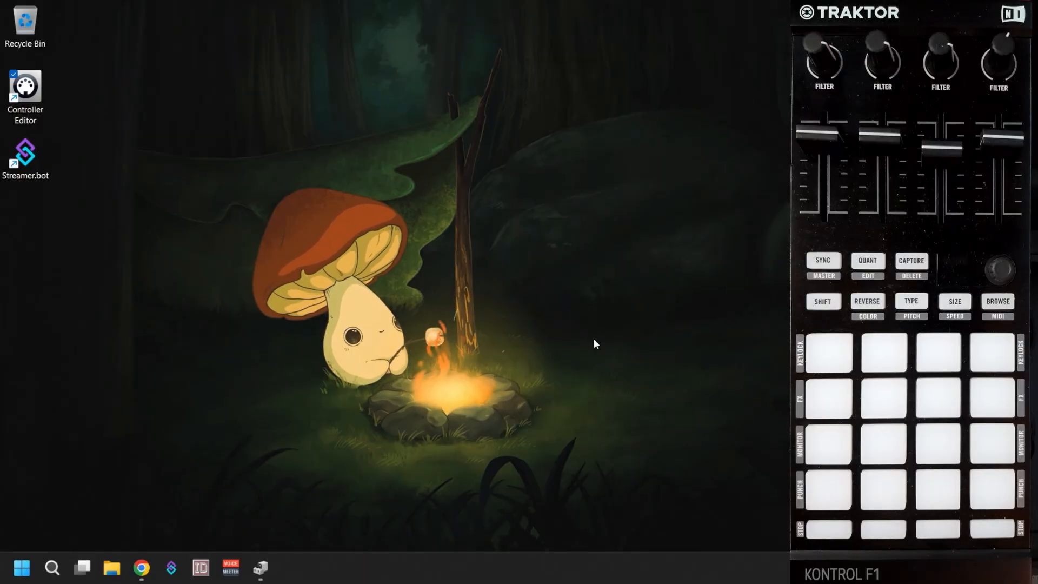
In the browser, review the Driver Scape download pages for the Traktor Kontrol F1 DFU and Kontrol F1 Midi drivers
click(142, 568)
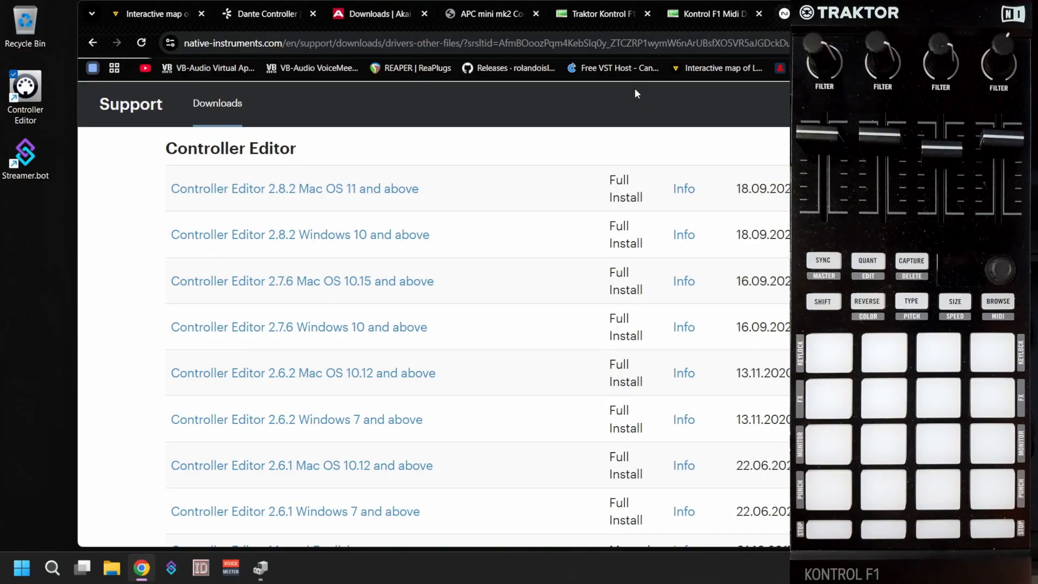
click(598, 20)
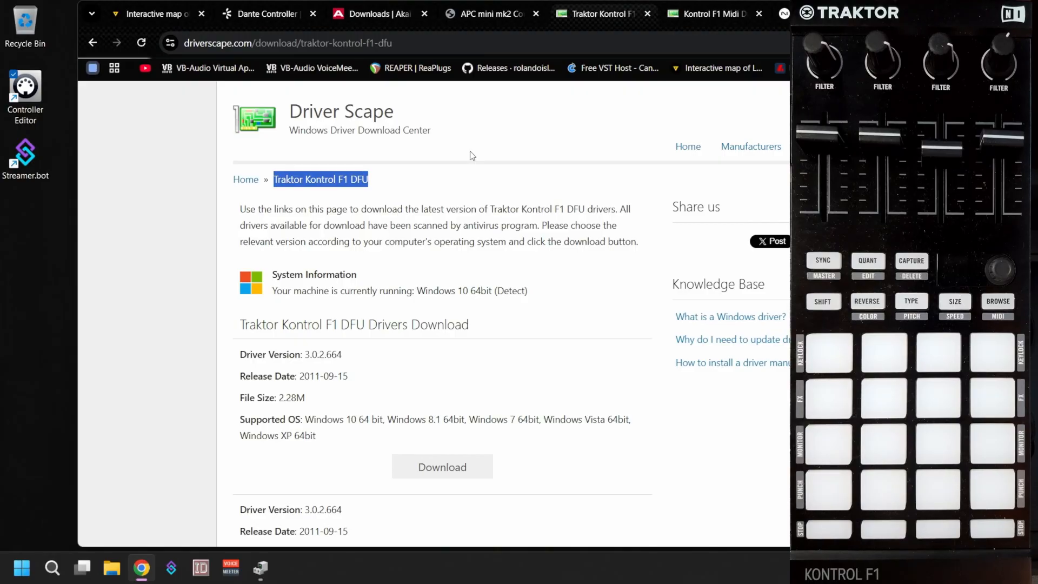
click(719, 15)
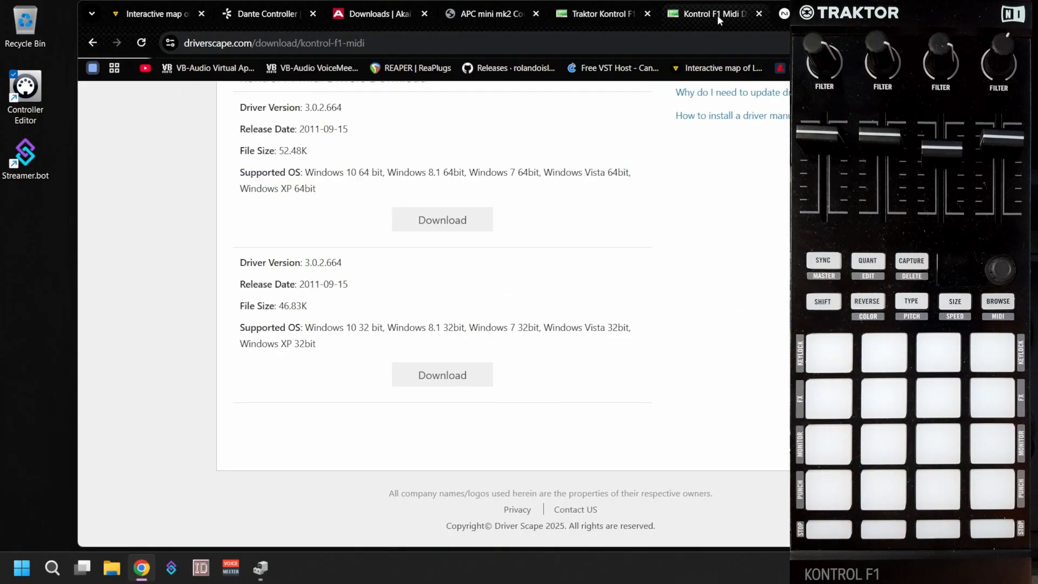
scroll(411, 162, up, 3)
scroll(416, 314, down, 2)
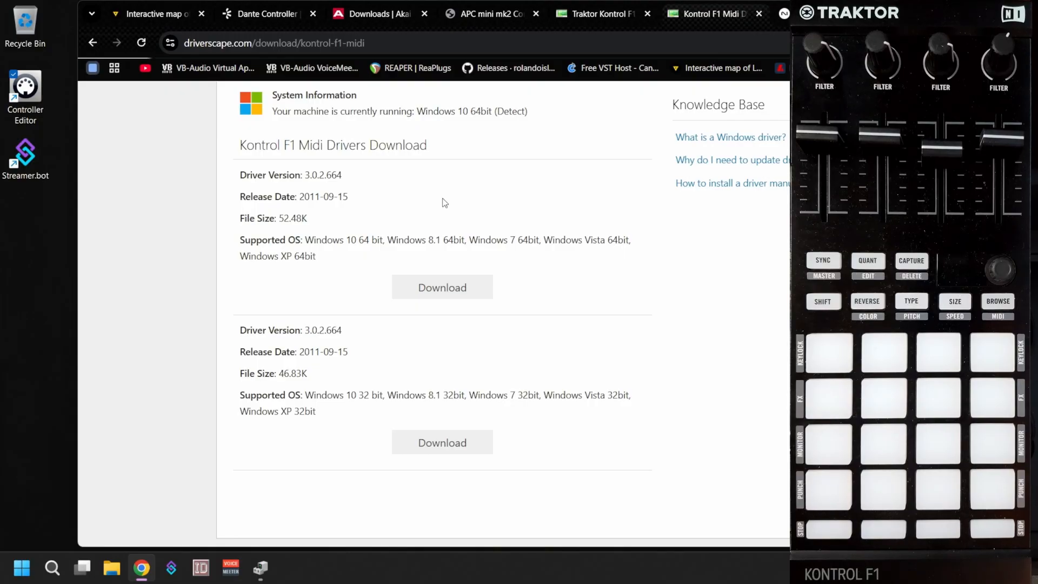
Switch to Device Manager and expand the Sound, video and game controllers category to find the Kontrol F1 device
click(22, 567)
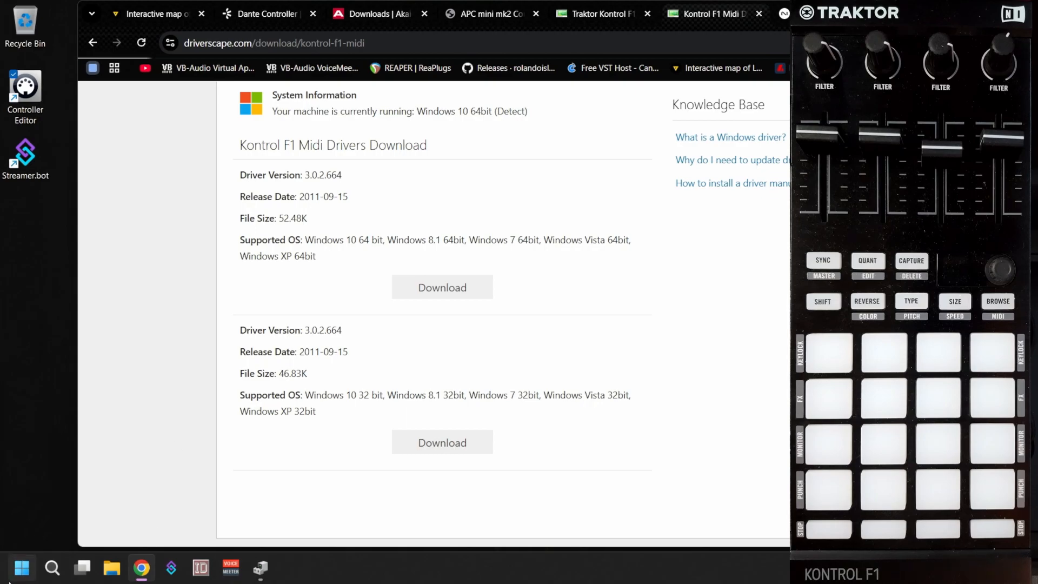
click(261, 567)
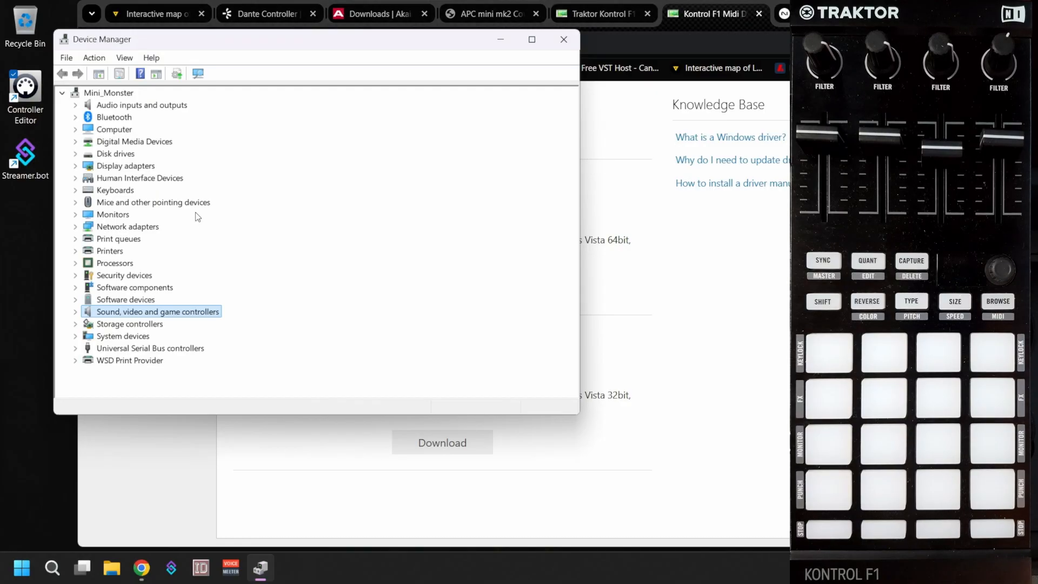
click(501, 39)
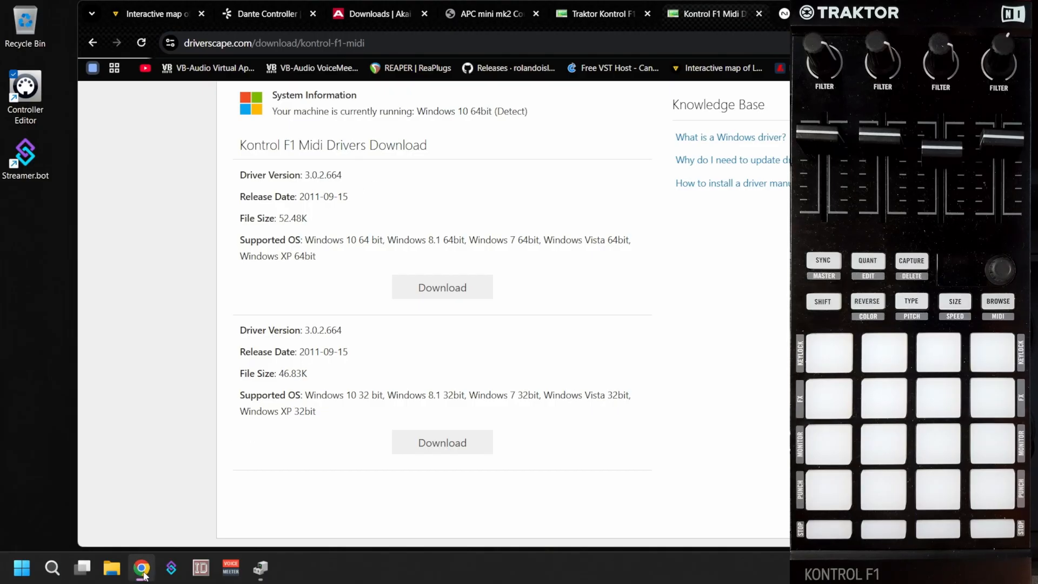
click(261, 567)
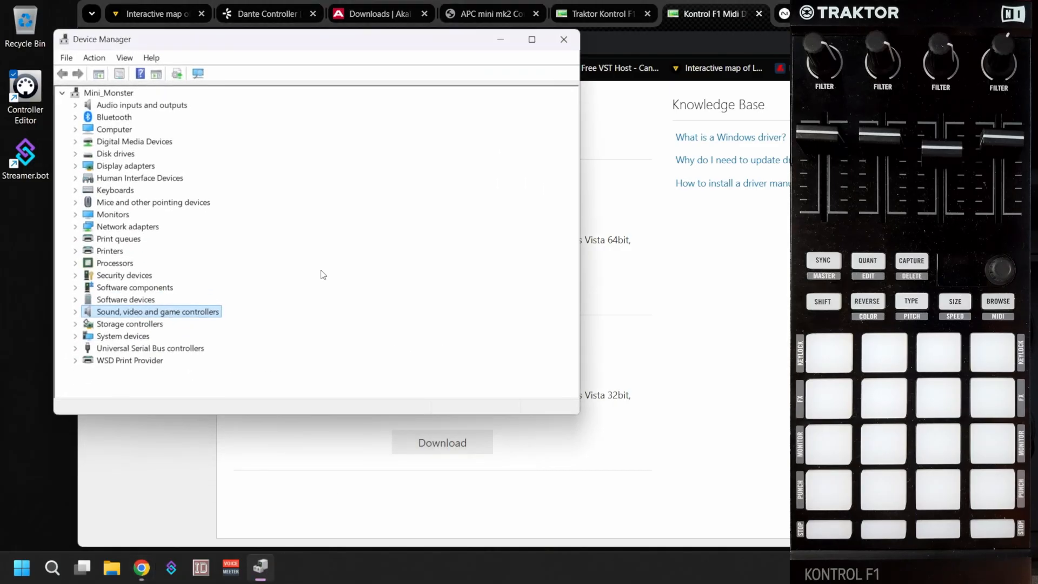
double_click(120, 316)
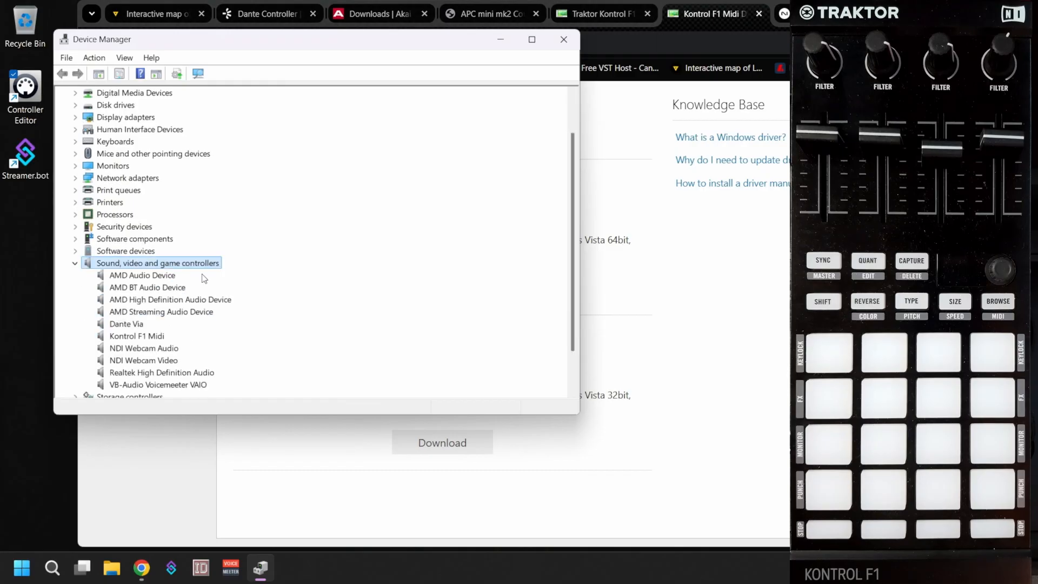
Try to update the Kontrol F1 Midi driver by browsing the computer for drivers, and cancel the update
click(138, 336)
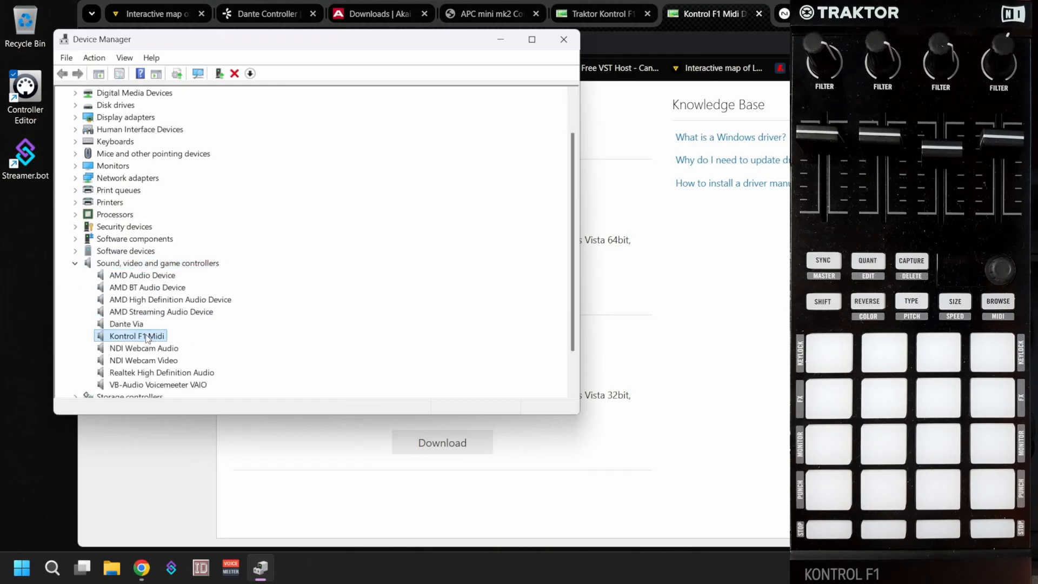
right_click(137, 336)
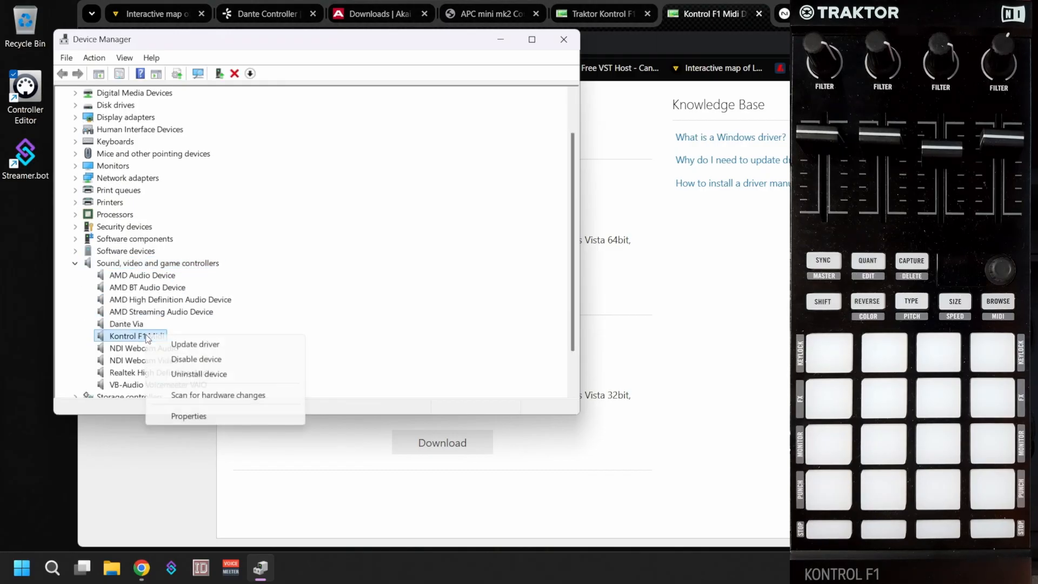
click(226, 343)
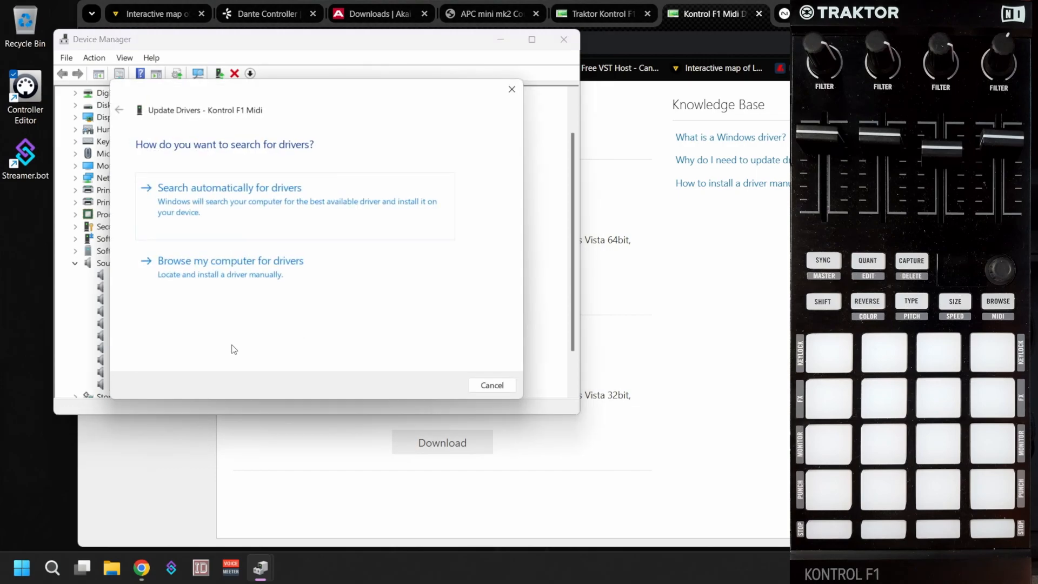
click(214, 270)
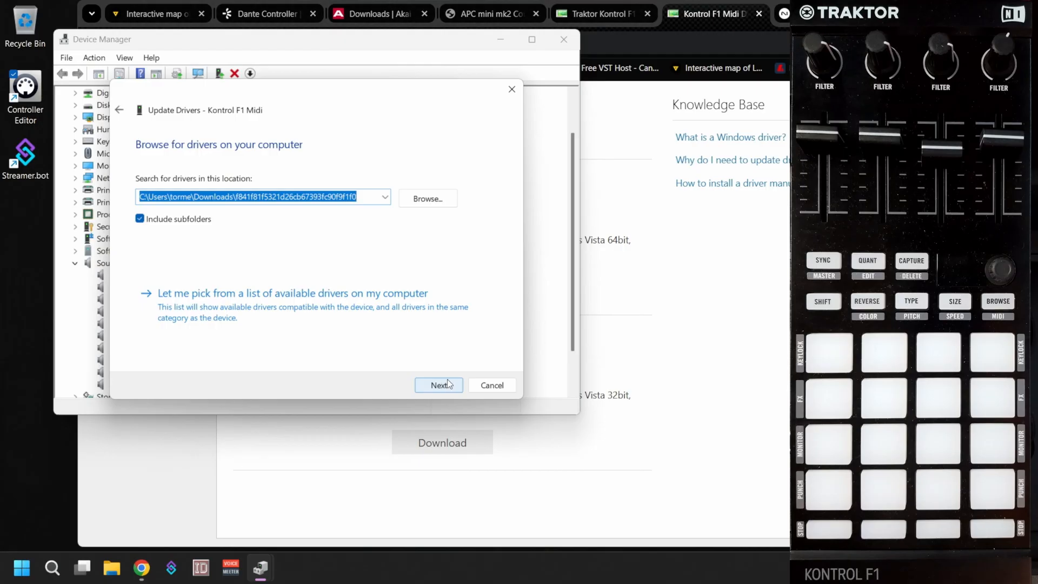
click(492, 384)
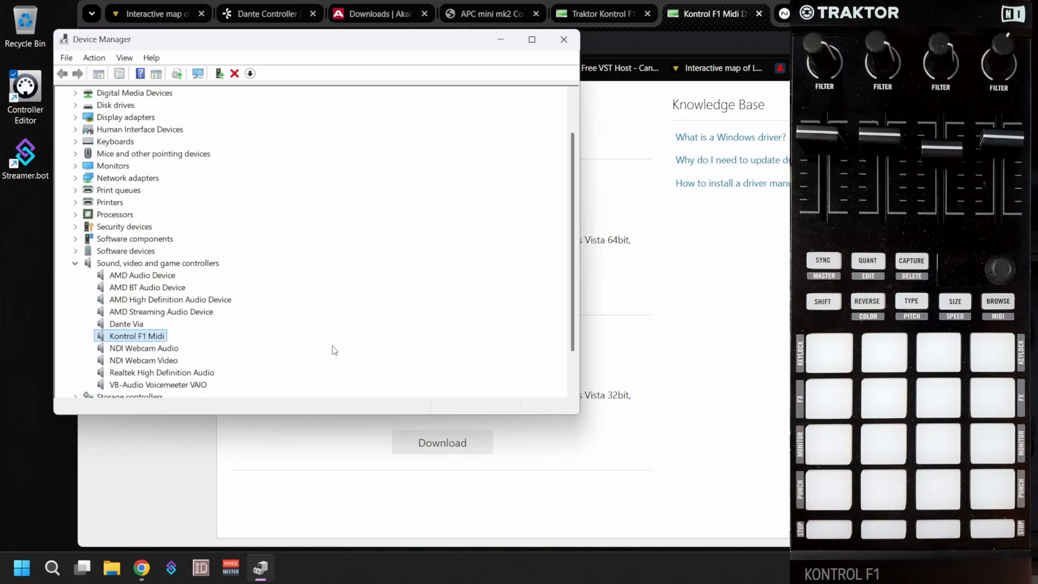
Clear the desktop by minimising the browser and closing Device Manager
click(674, 325)
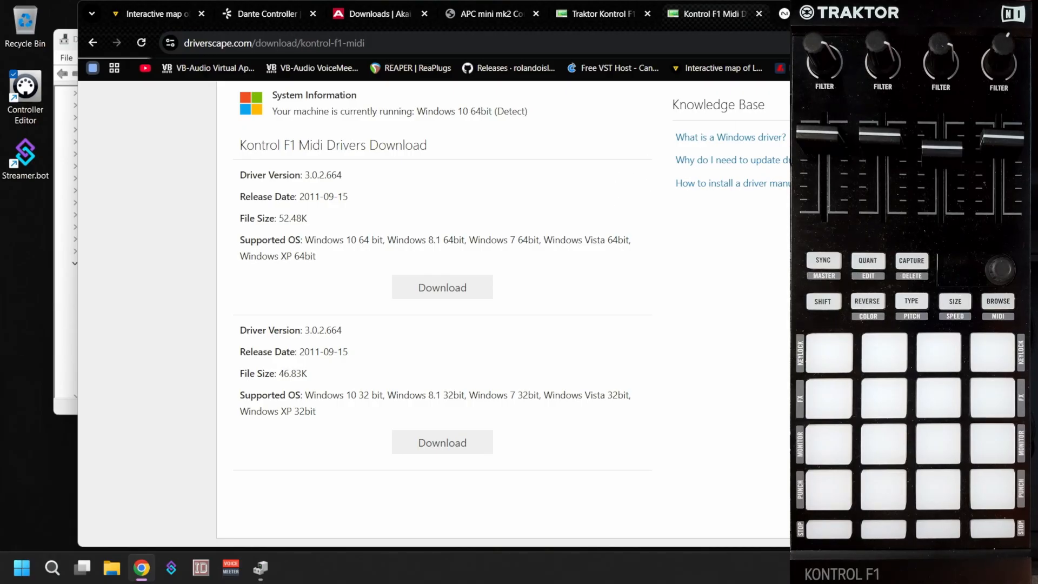
click(947, 14)
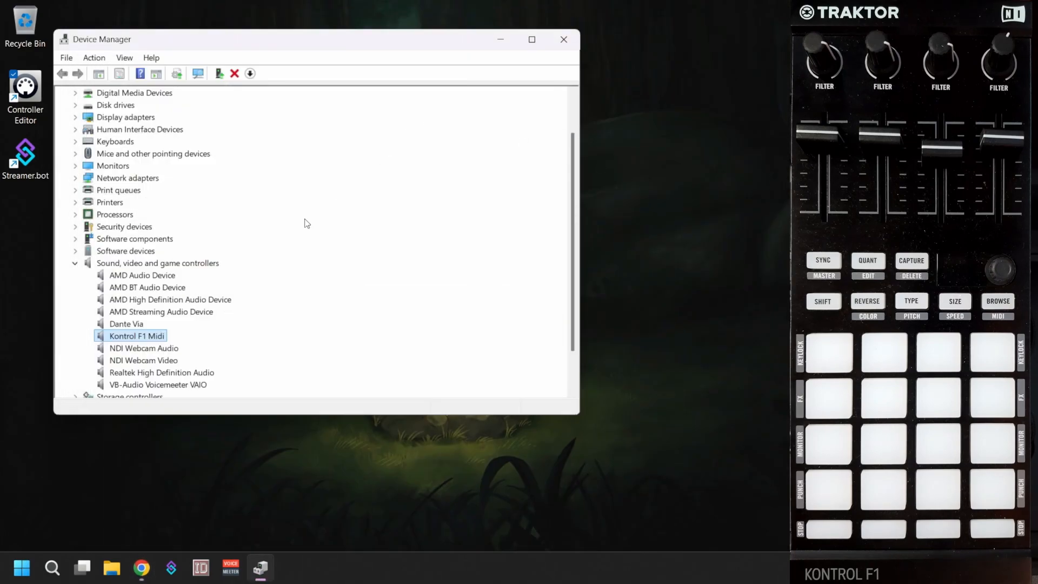
scroll(216, 300, down, 1)
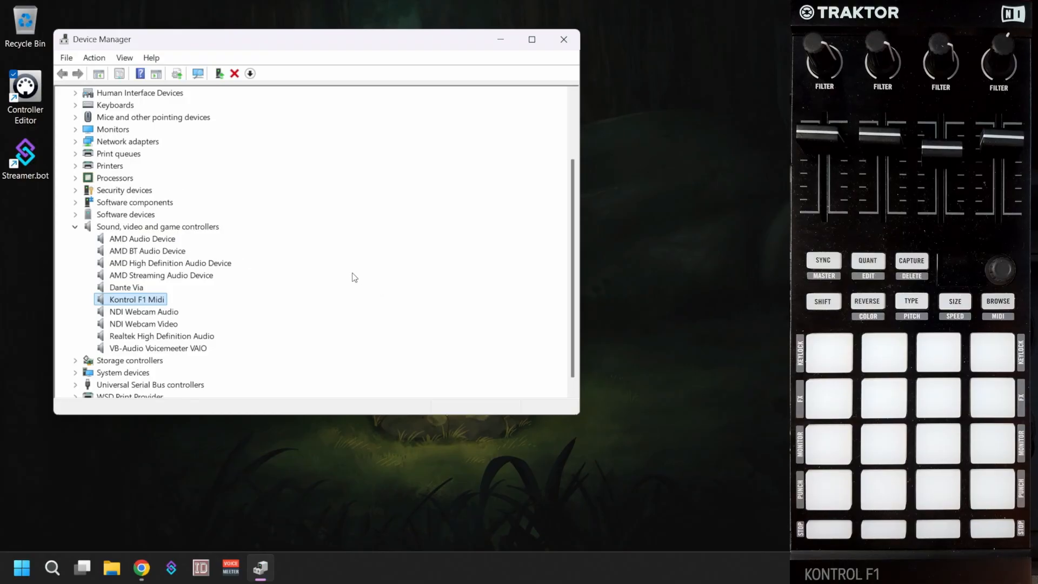
click(605, 20)
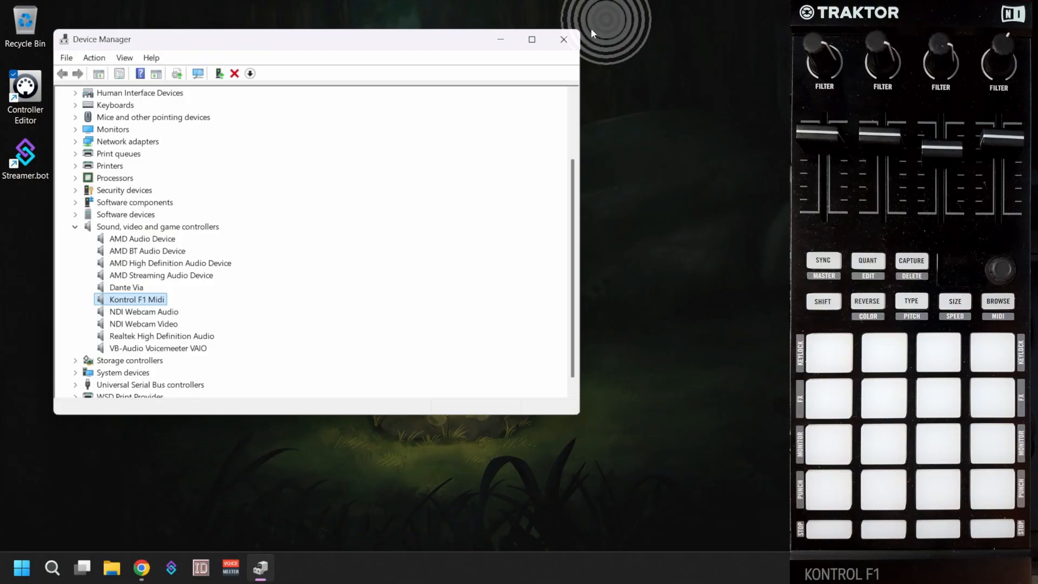
click(563, 39)
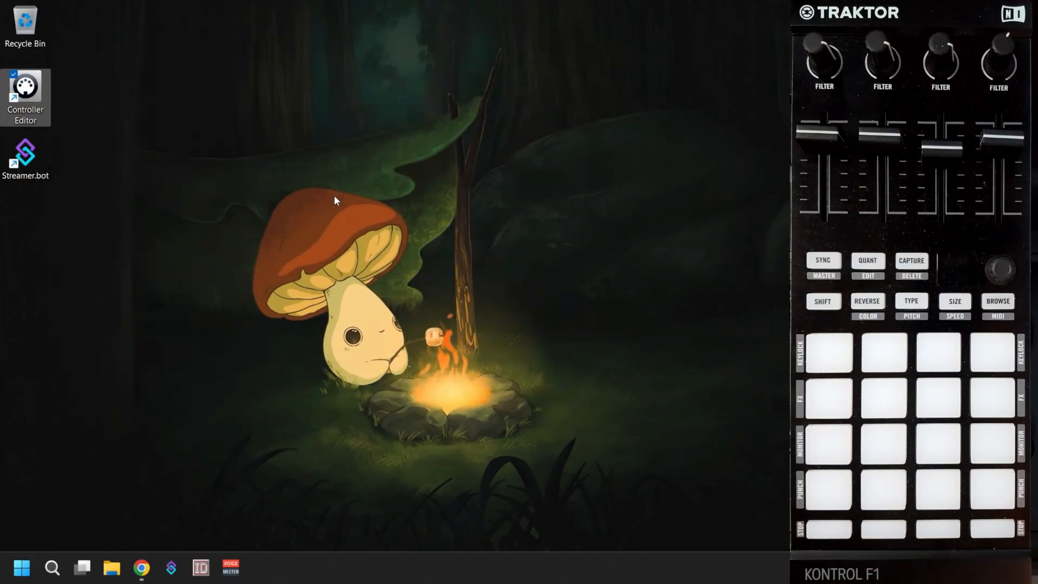
Launch Controller Editor, connect it to Traktor Kontrol F1 - 1, and reposition its window to show the assignment side
double_click(35, 98)
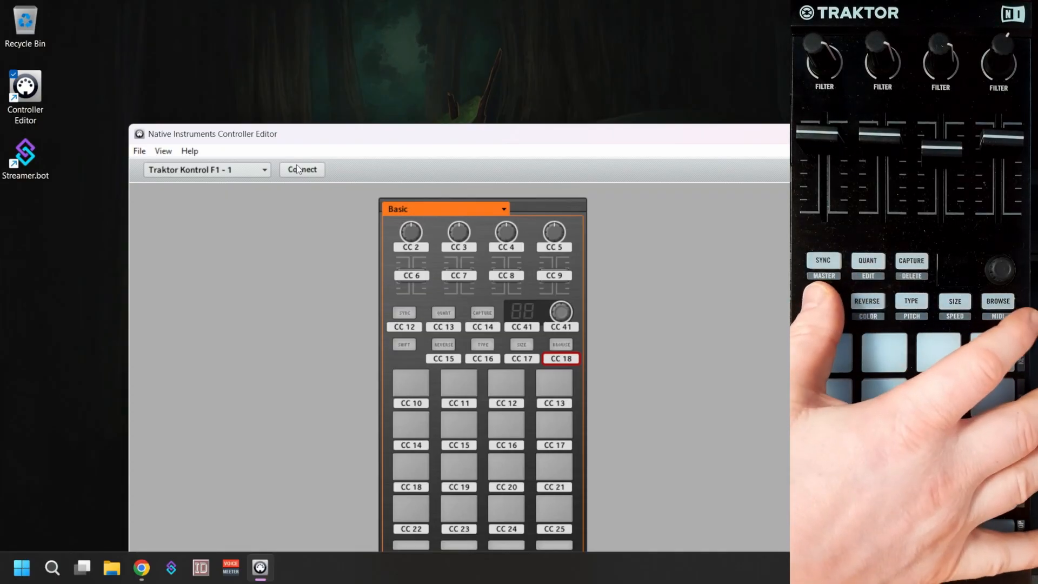
click(298, 170)
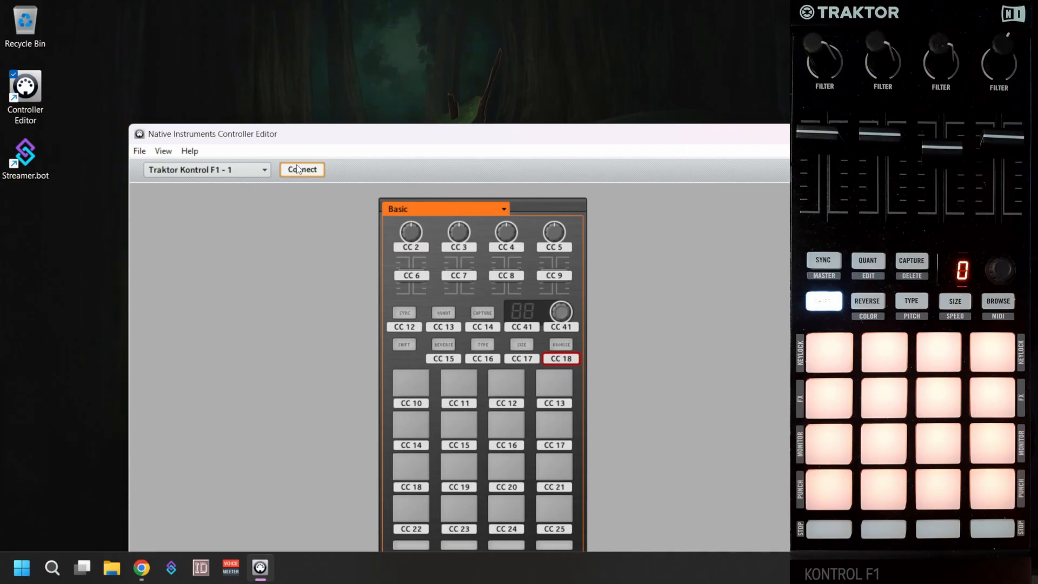
drag(448, 136, 394, 58)
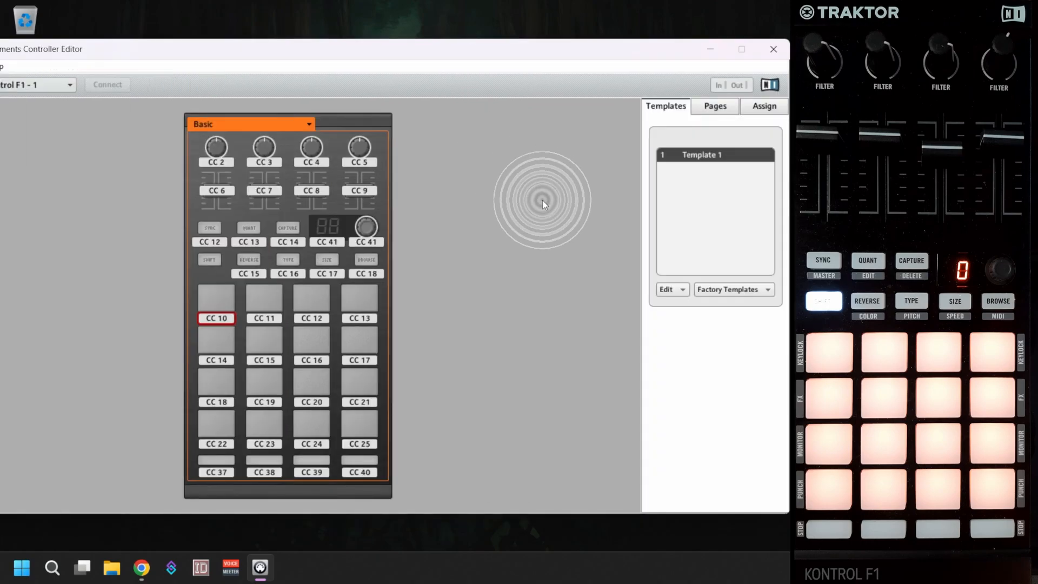
Try the Indexed color mode on pad CC 10, restore Single, and view the pad's available trigger modes
click(756, 108)
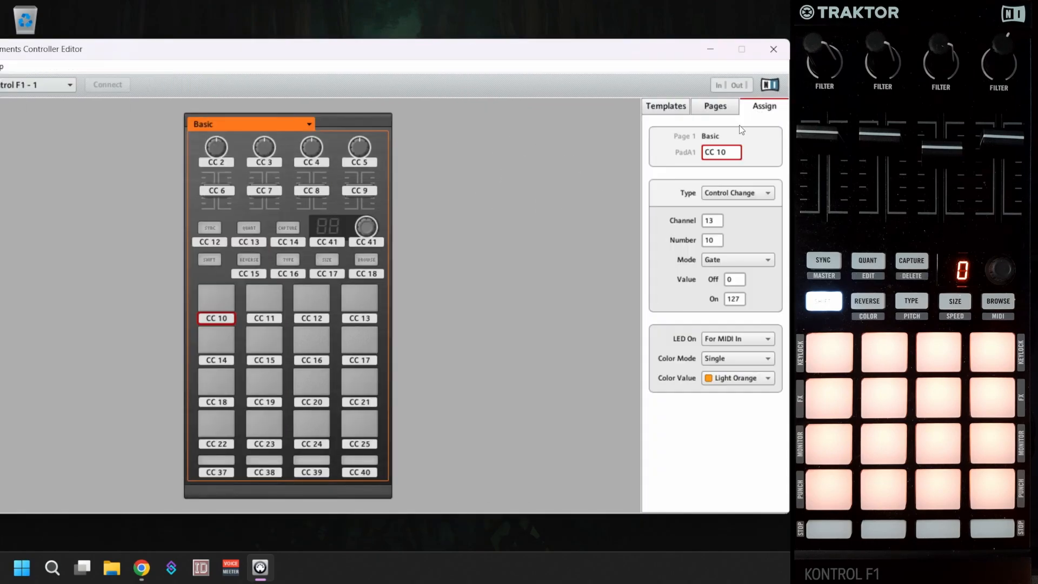
click(734, 358)
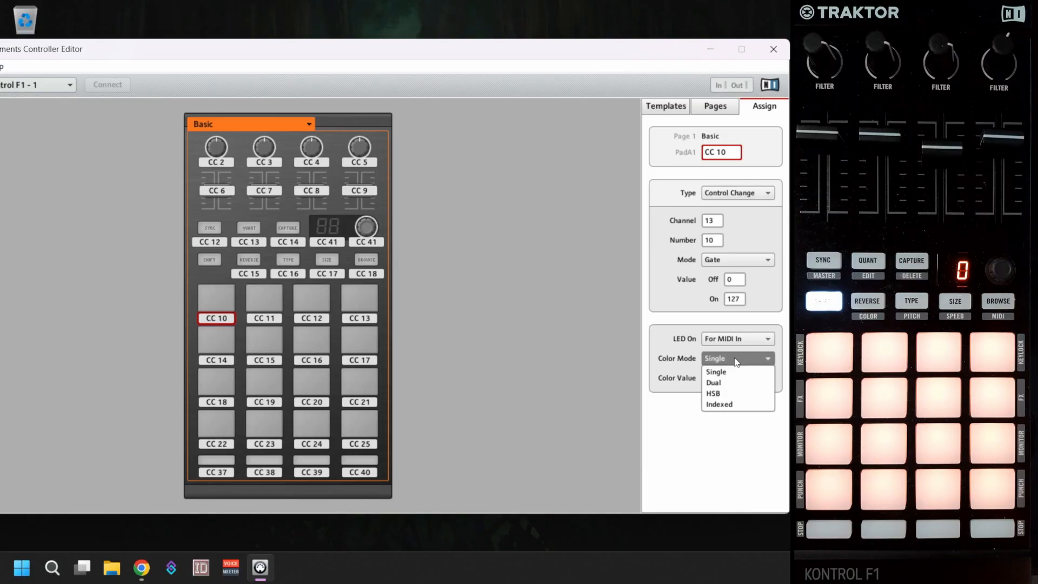
click(725, 404)
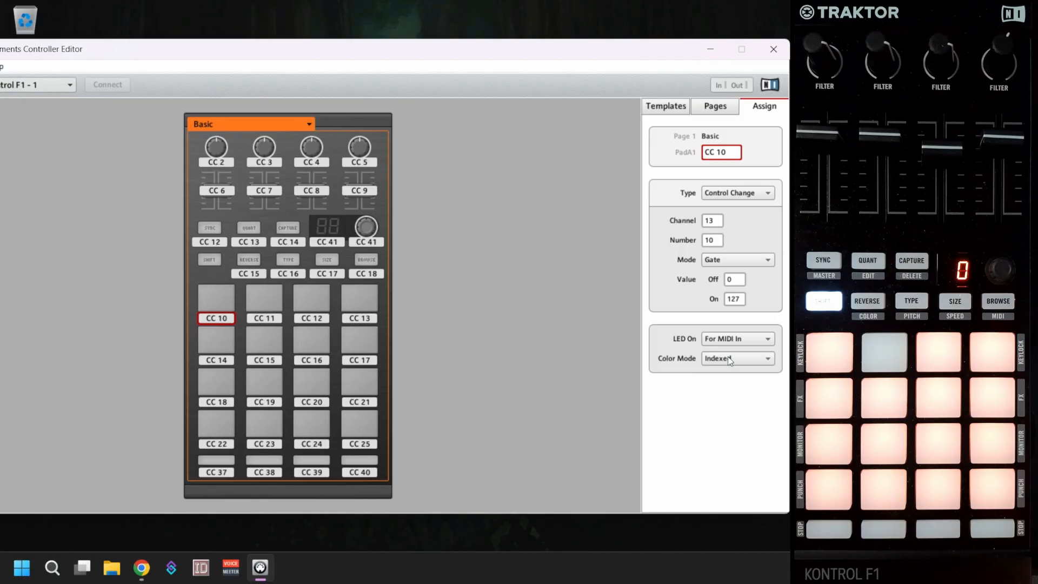
click(730, 361)
click(744, 373)
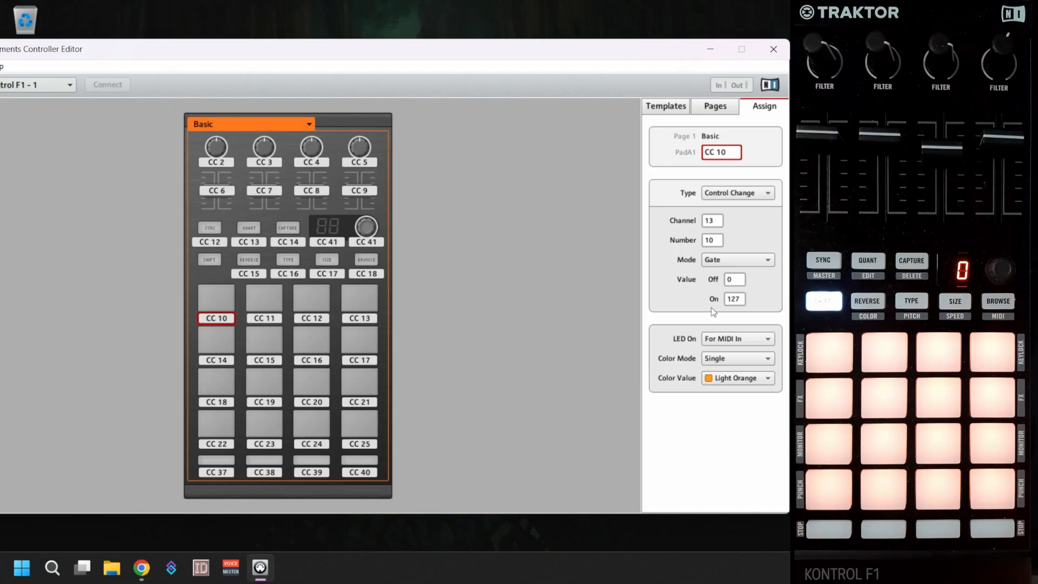
click(718, 262)
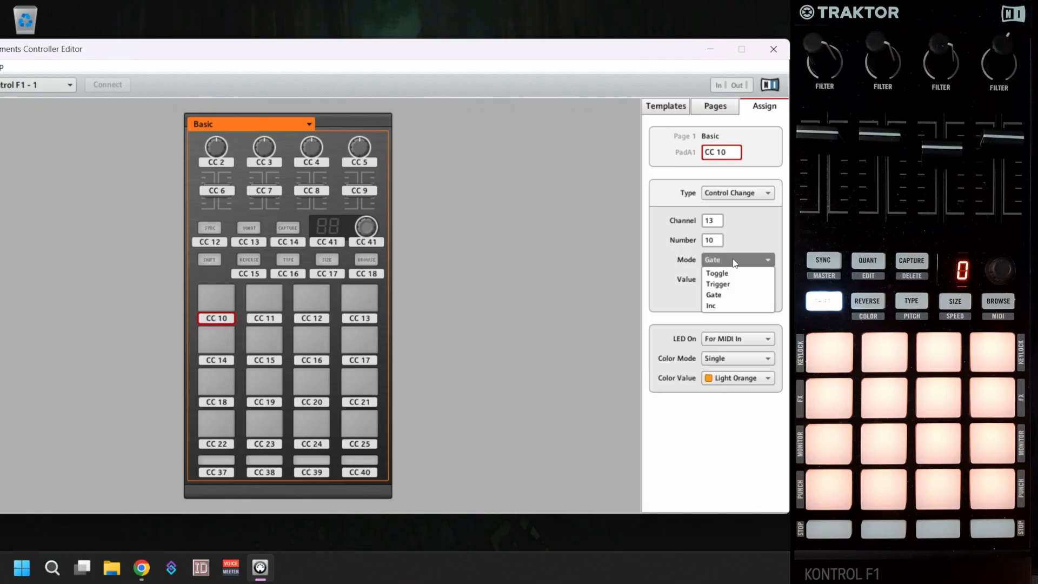
click(733, 262)
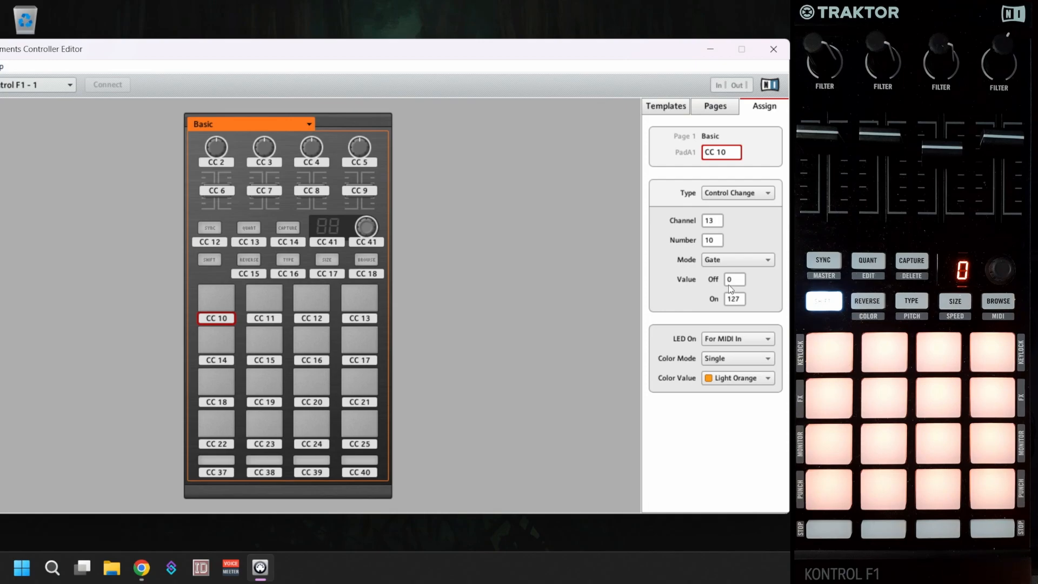
Try Gate as the Shift Mode for the template's pages, restore Toggle, and return to the pad's assignment settings
click(713, 107)
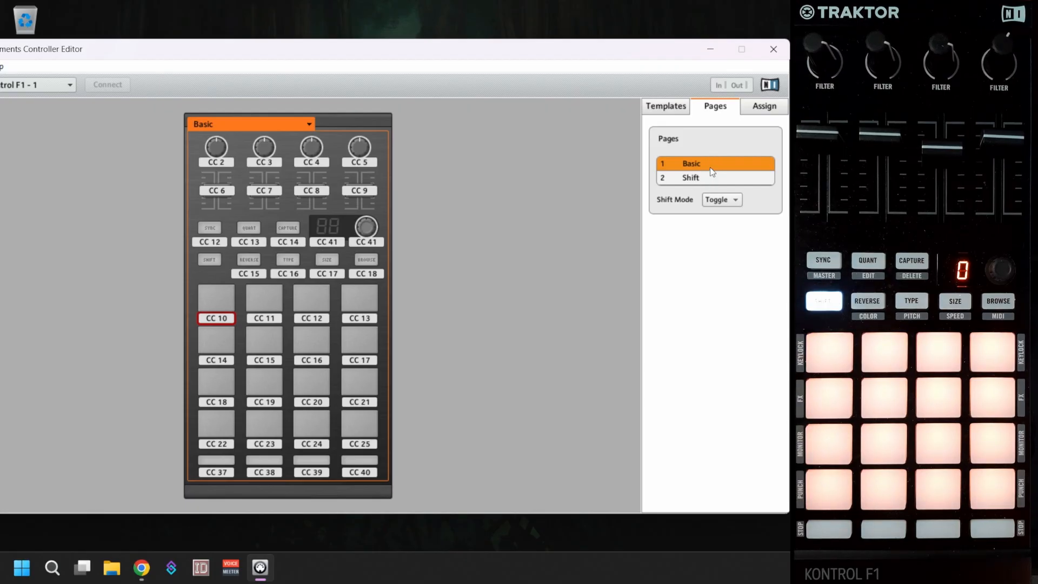
click(726, 201)
click(725, 214)
click(727, 200)
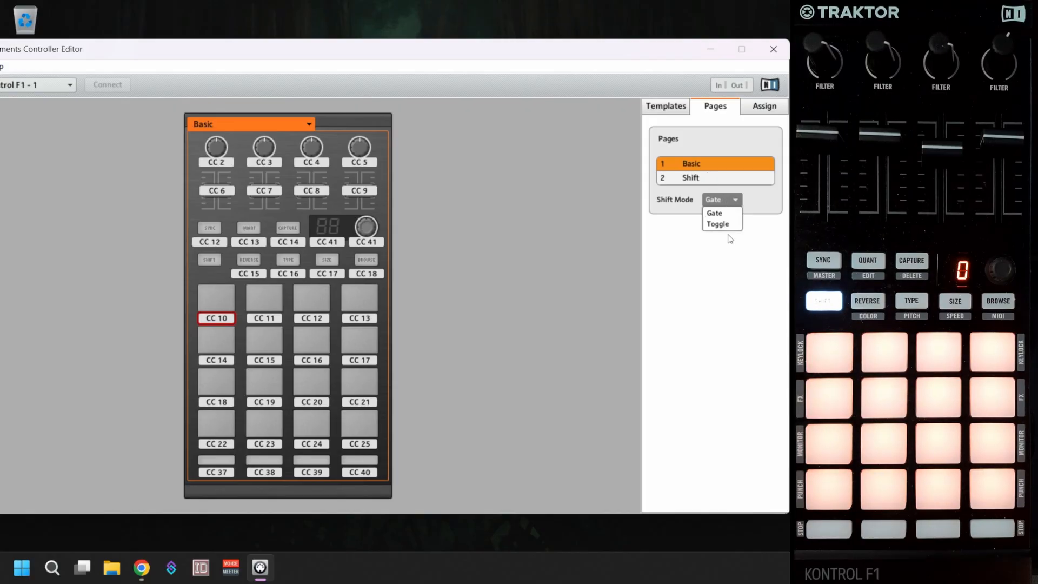
click(728, 226)
click(678, 107)
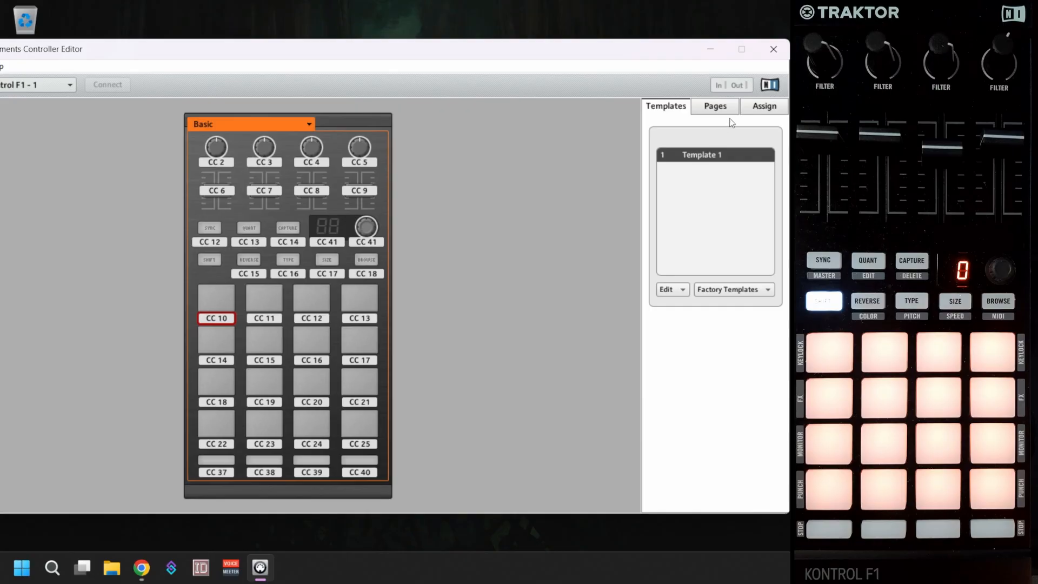
click(759, 108)
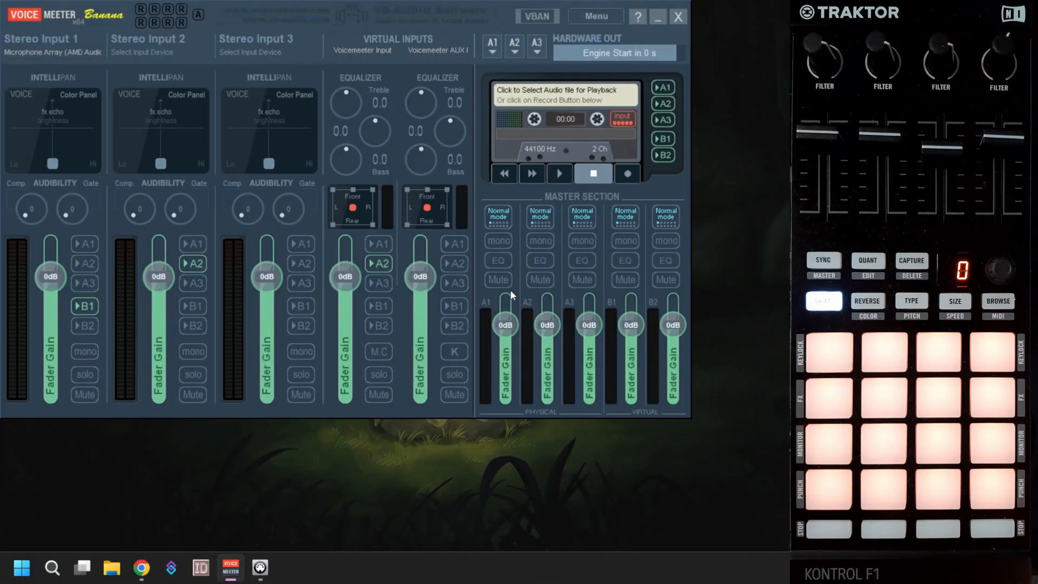
Open Voicemeeter's M.I.D.I. Mapping and set both the input device and the feedback output device to Traktor Kontrol F1 - 1
click(584, 22)
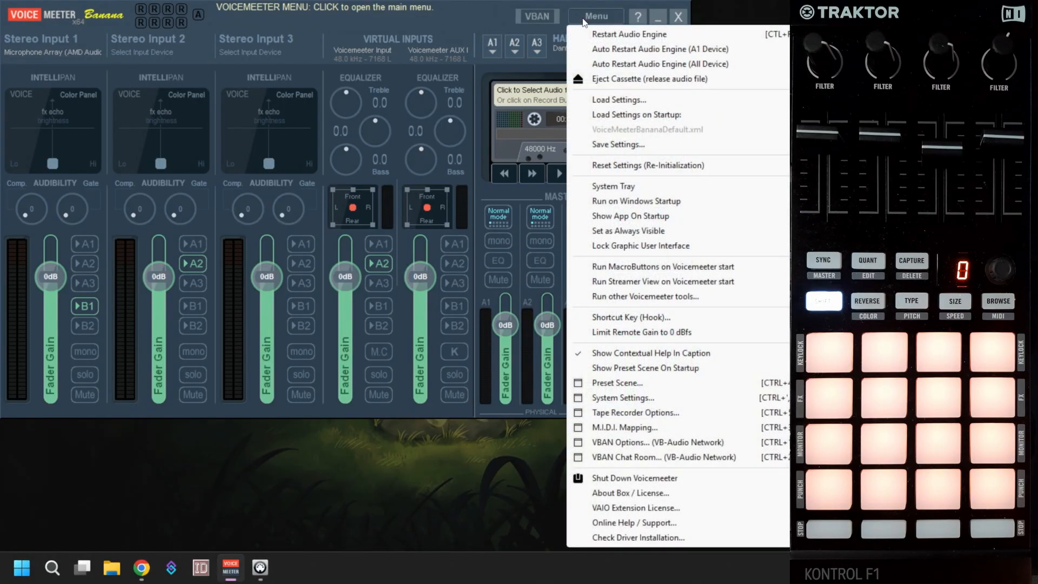
click(636, 429)
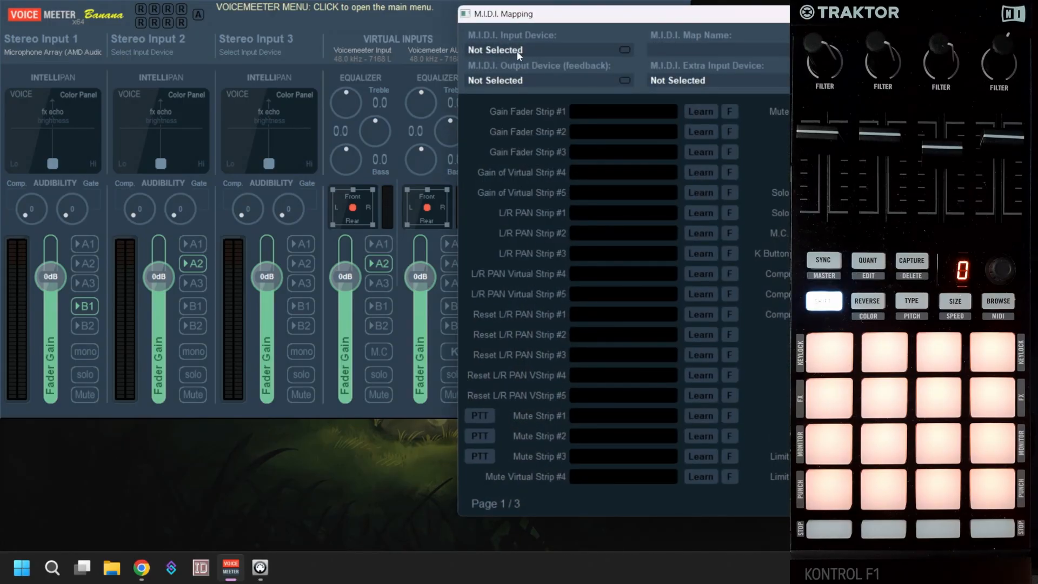
click(517, 50)
click(527, 65)
click(537, 80)
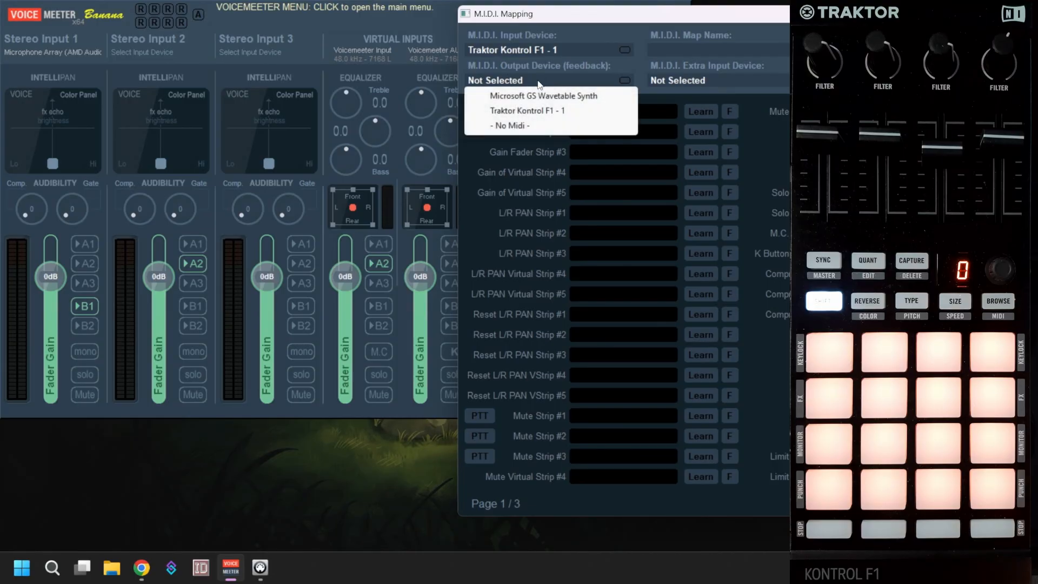
click(526, 111)
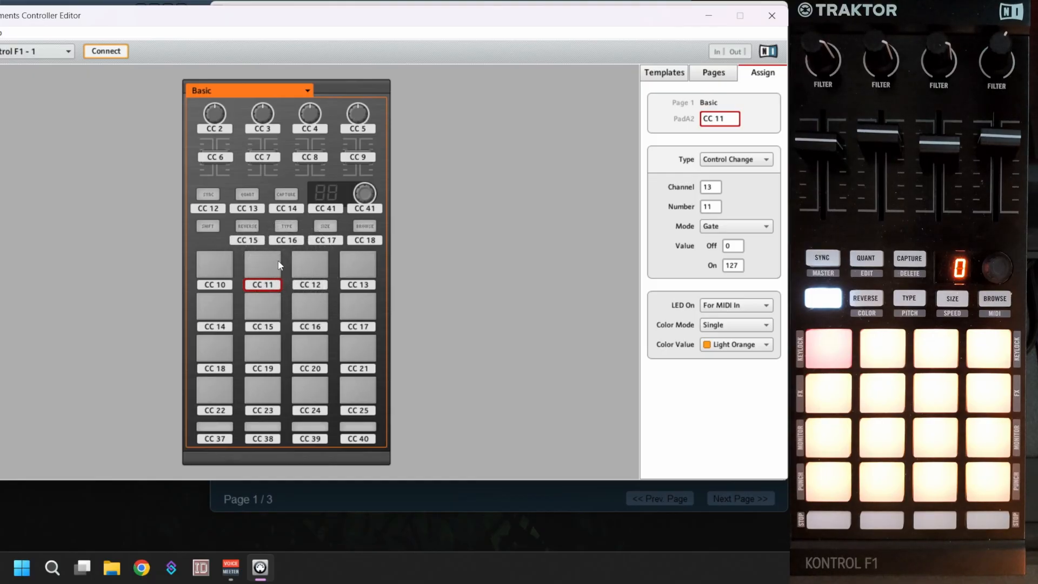
Set the Color Mode of pad CC 11 to Indexed
click(746, 323)
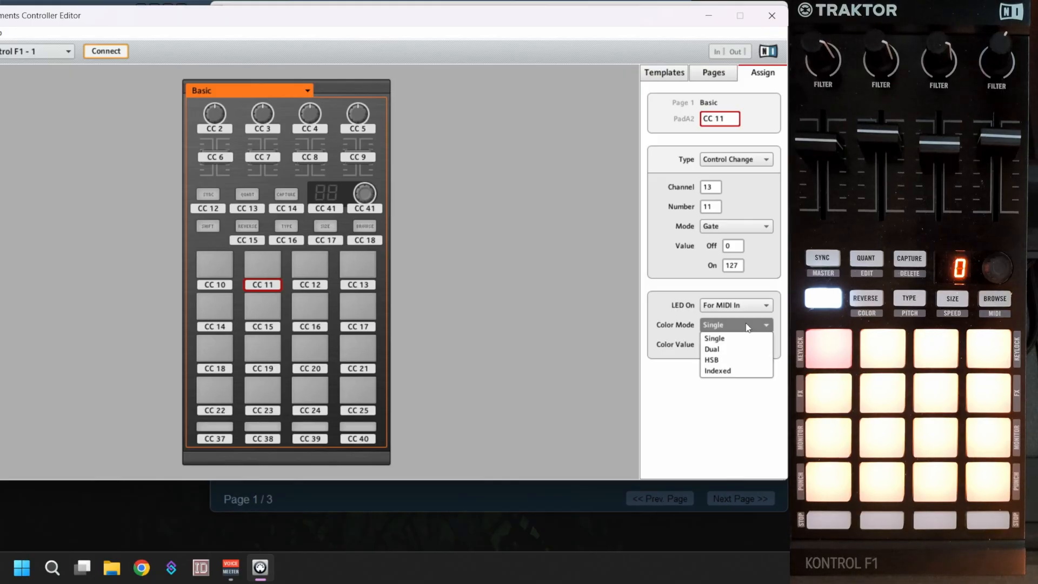
click(747, 372)
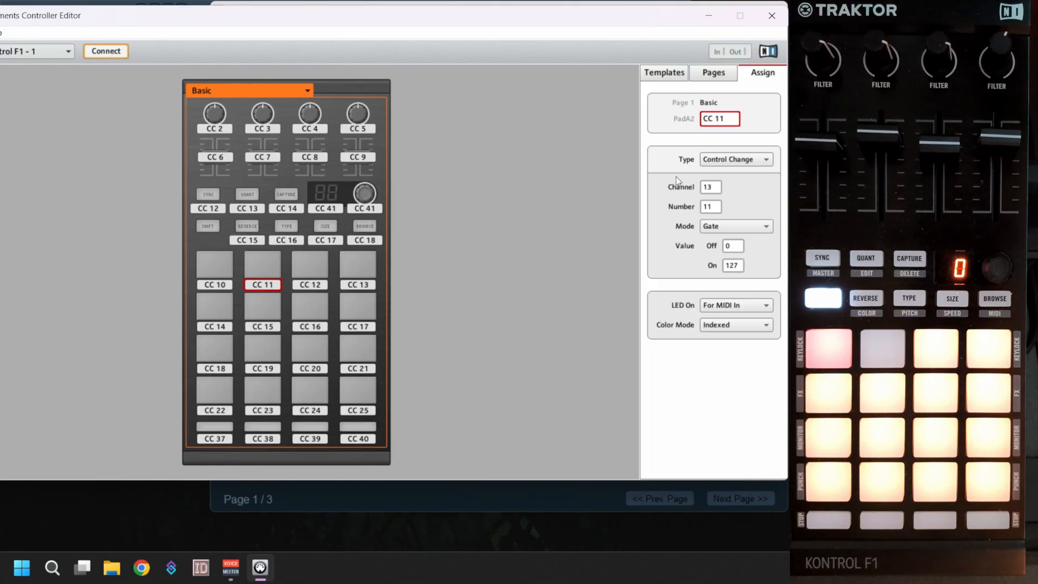
Launch Macro Buttons from the VB Audio programs and move its window clear of the pad's assignment settings
click(22, 568)
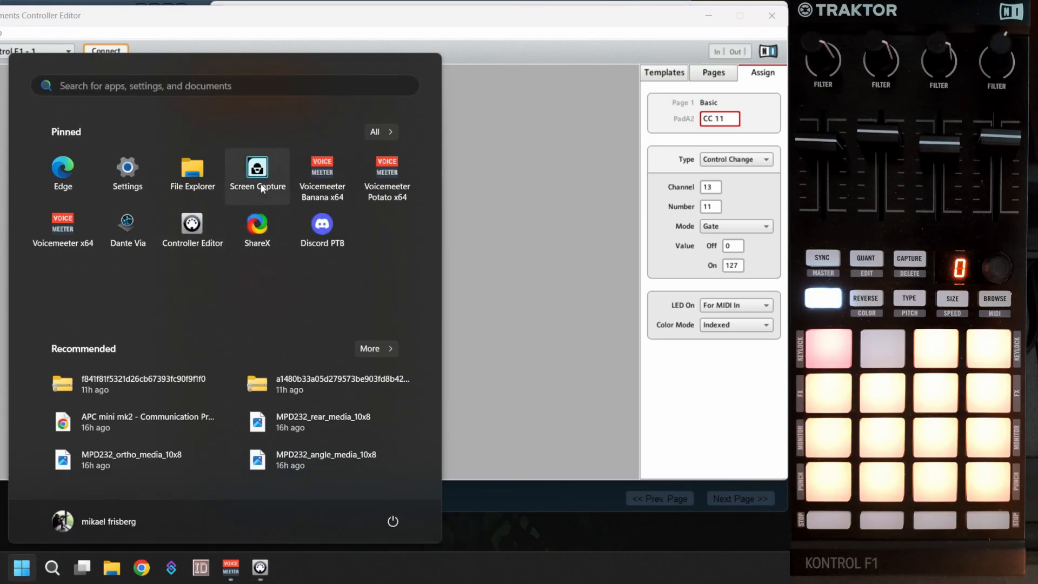
click(393, 129)
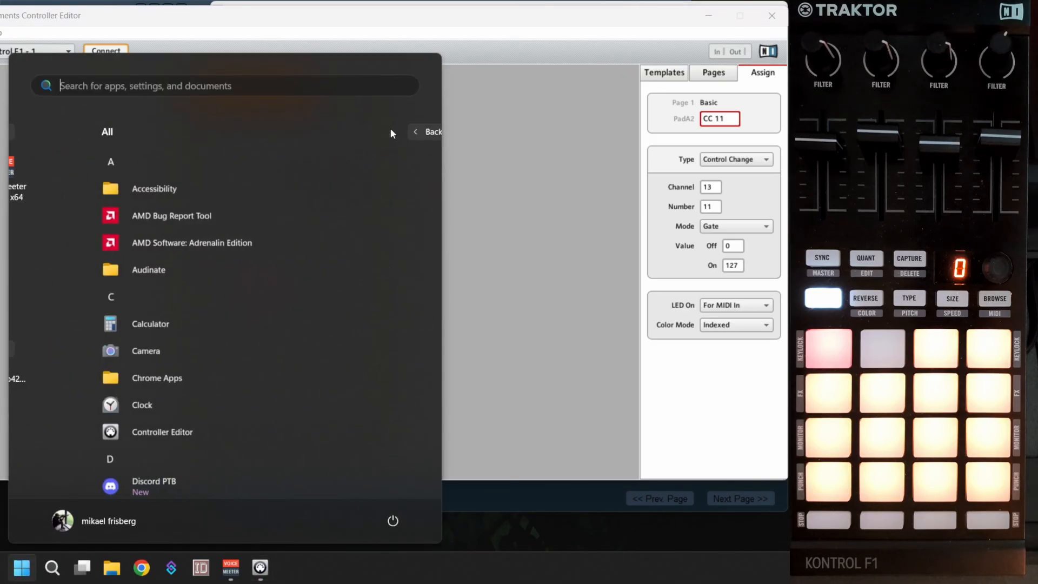
scroll(178, 246, down, 15)
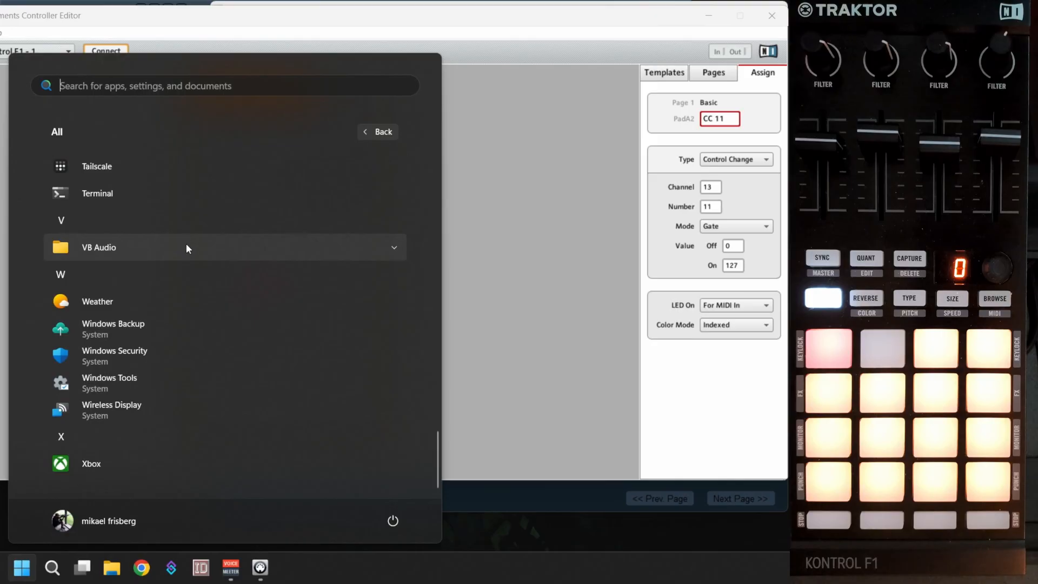
click(184, 246)
scroll(189, 267, down, 1)
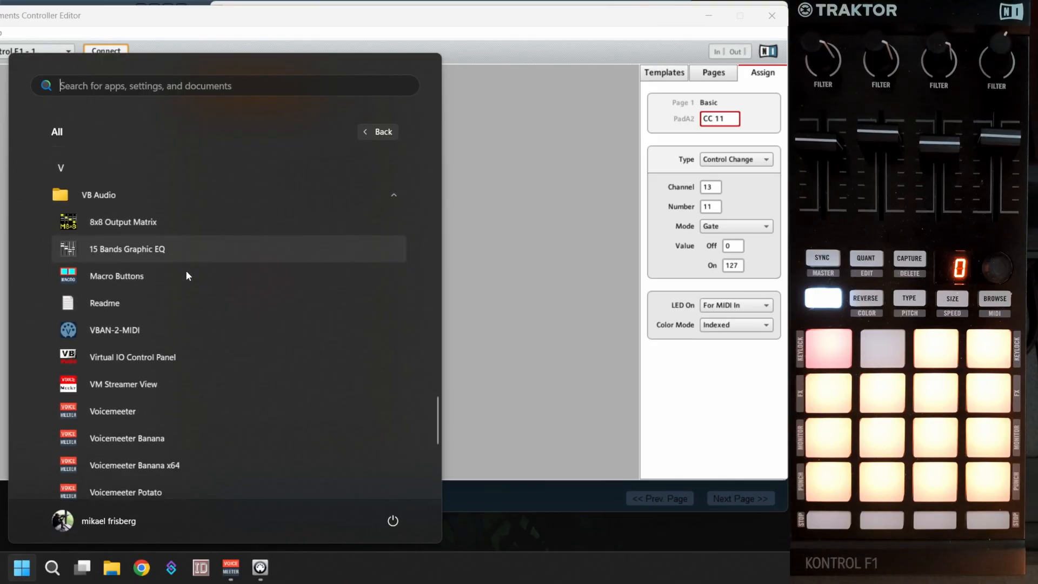
click(157, 278)
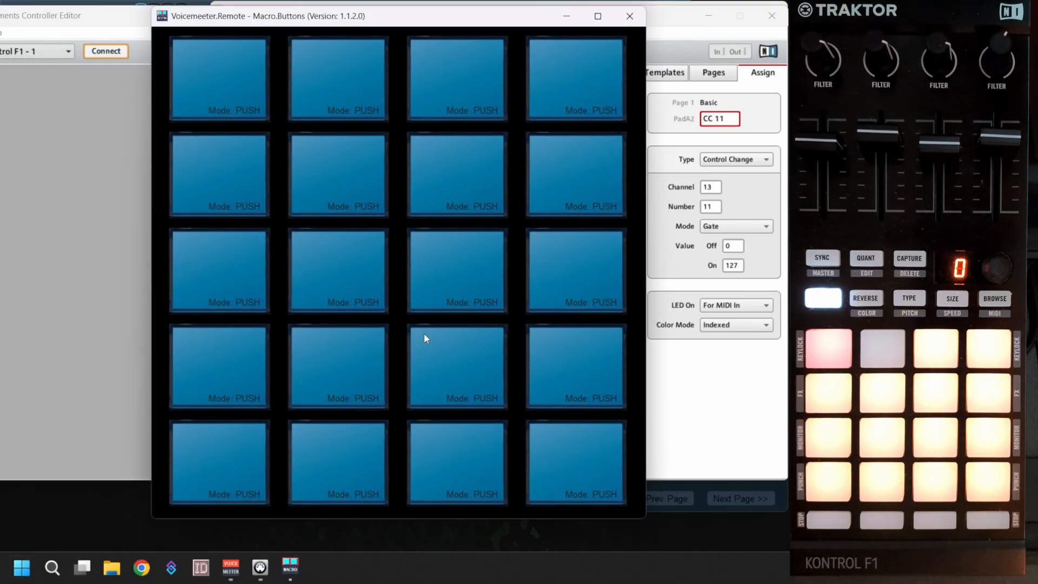
drag(449, 19, 374, 33)
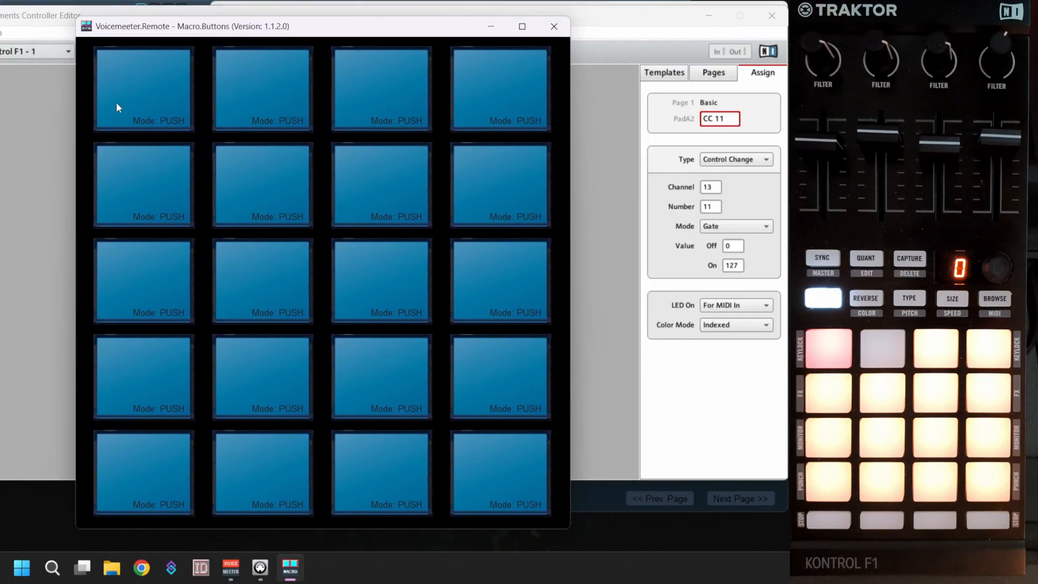
Name the first macro button "hello" and learn Control Change 11 on channel 13 as its MIDI trigger
right_click(154, 88)
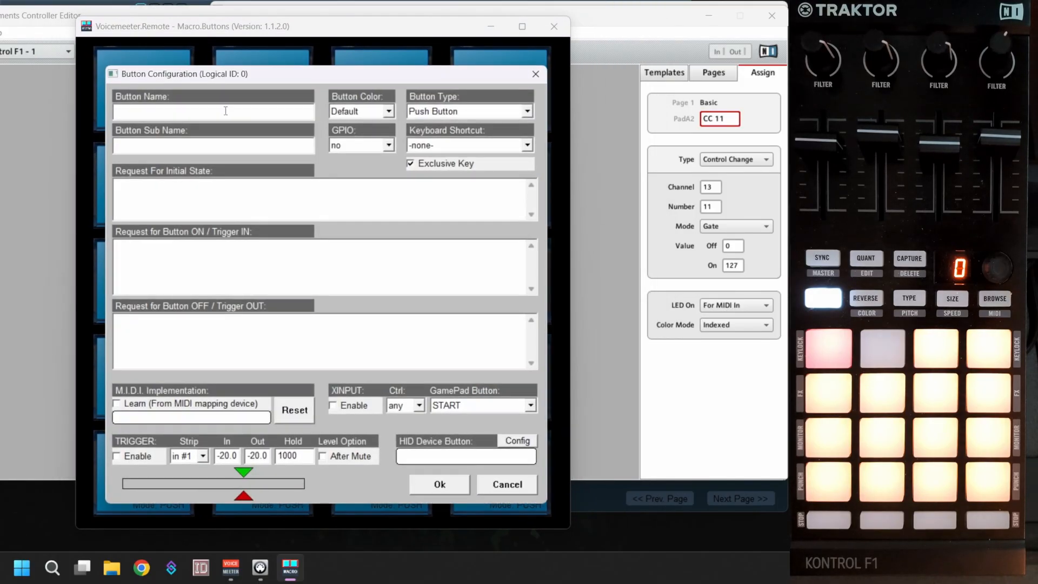
text(hello)
click(128, 406)
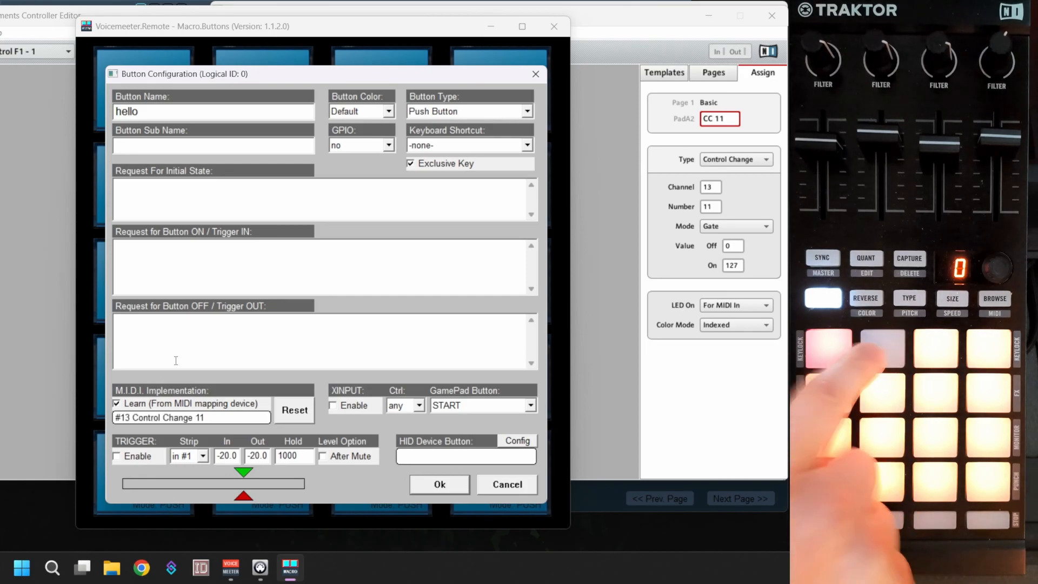
click(117, 405)
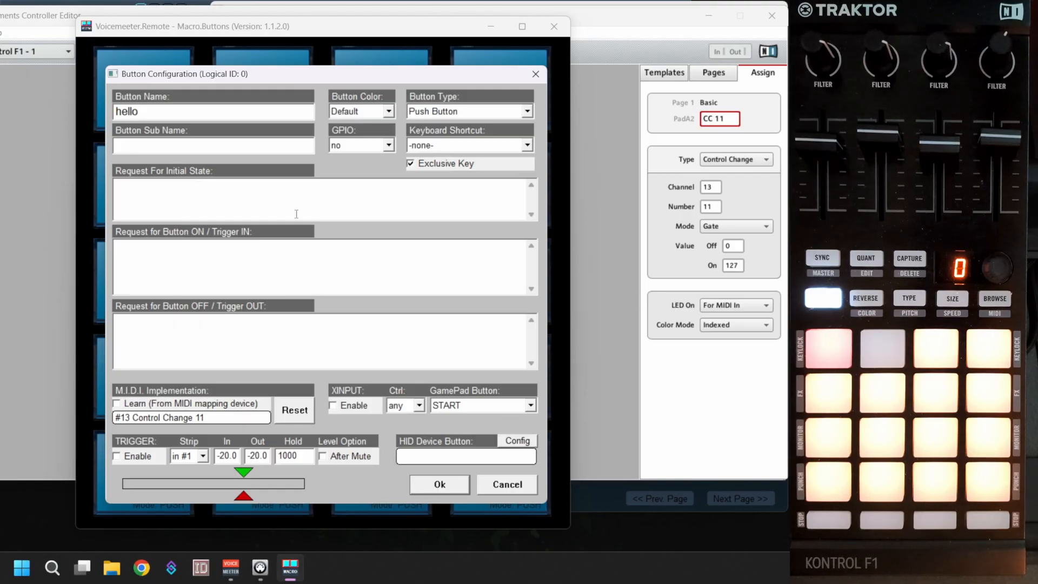
Paste the SendMidi ctrl-change command as the button's ON request and set its channel to 13, controller to 11 and value to 22
right_click(175, 251)
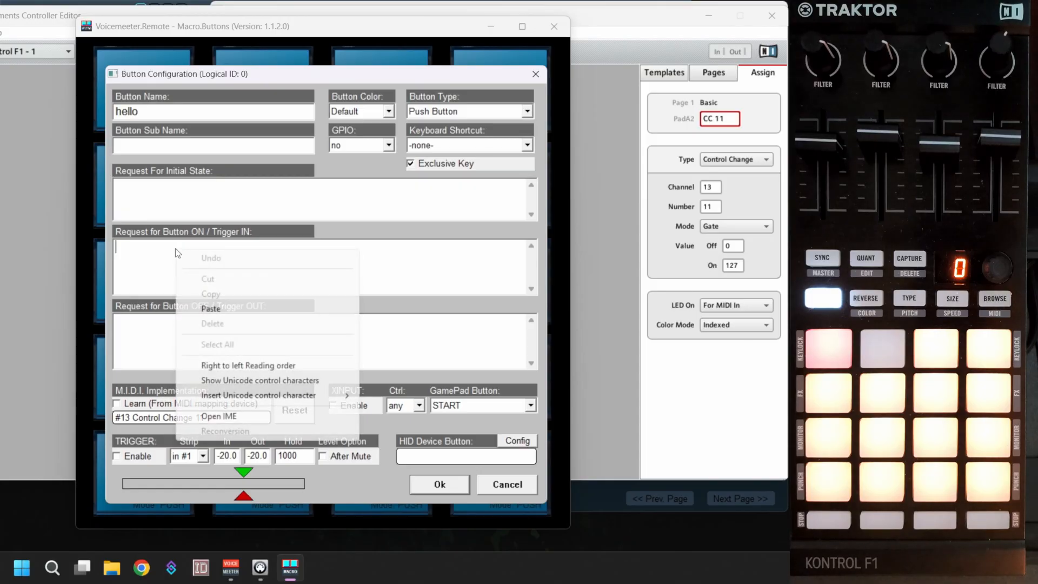
click(212, 306)
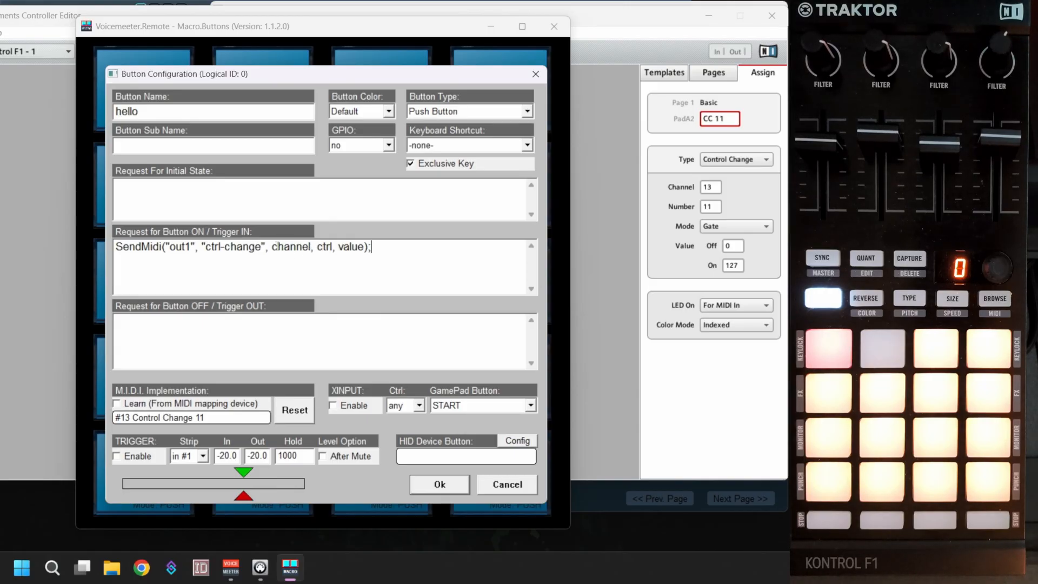
drag(272, 247, 311, 247)
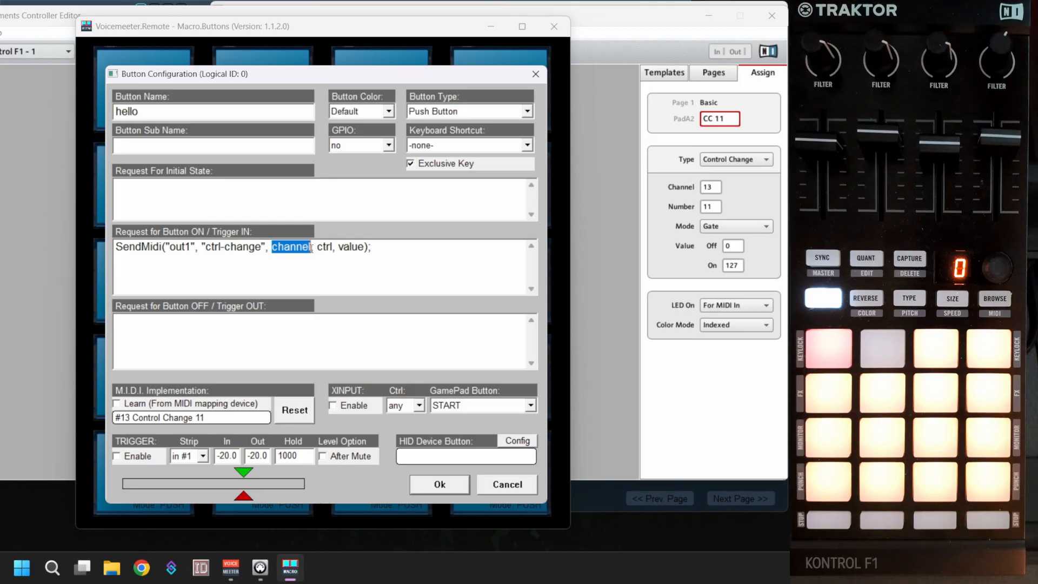
text(13)
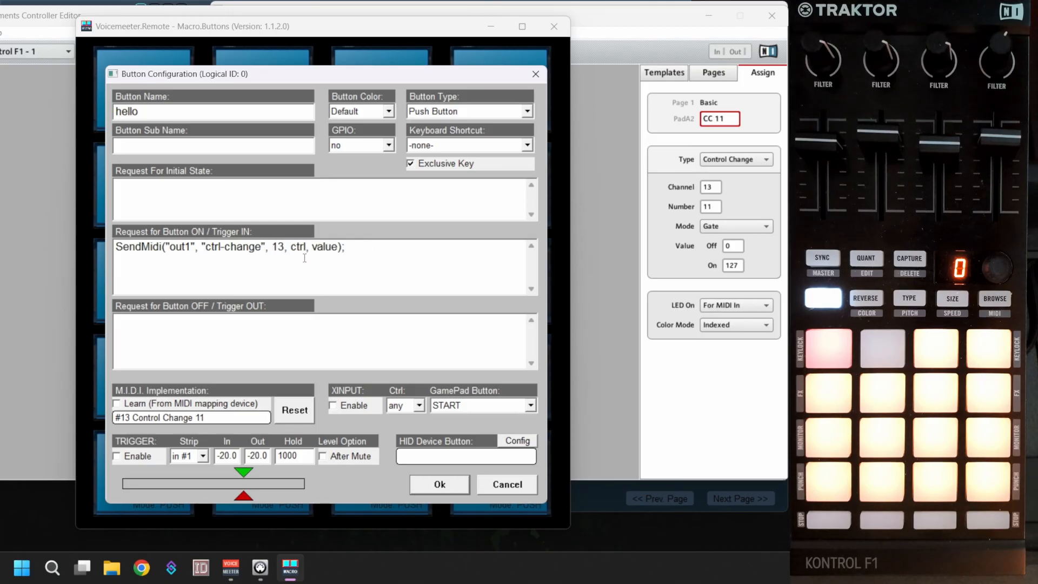
drag(291, 247, 309, 247)
text(11)
drag(309, 247, 335, 246)
text(22)
Copy the SendMidi command into the OFF request, change its value to 05, and save the button configuration
drag(334, 252, 114, 248)
right_click(162, 248)
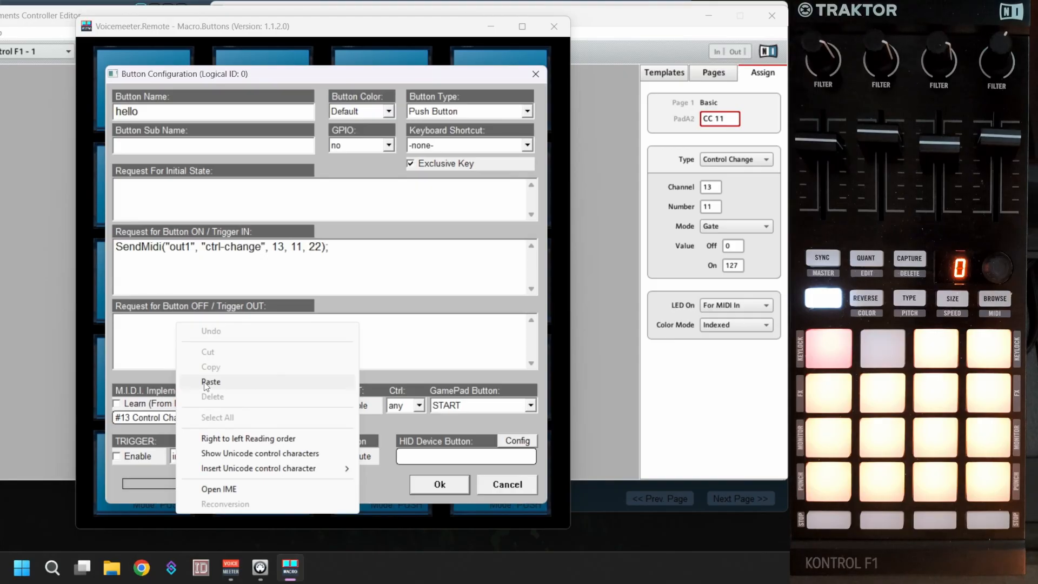
click(196, 293)
click(373, 325)
key(ctrl+v)
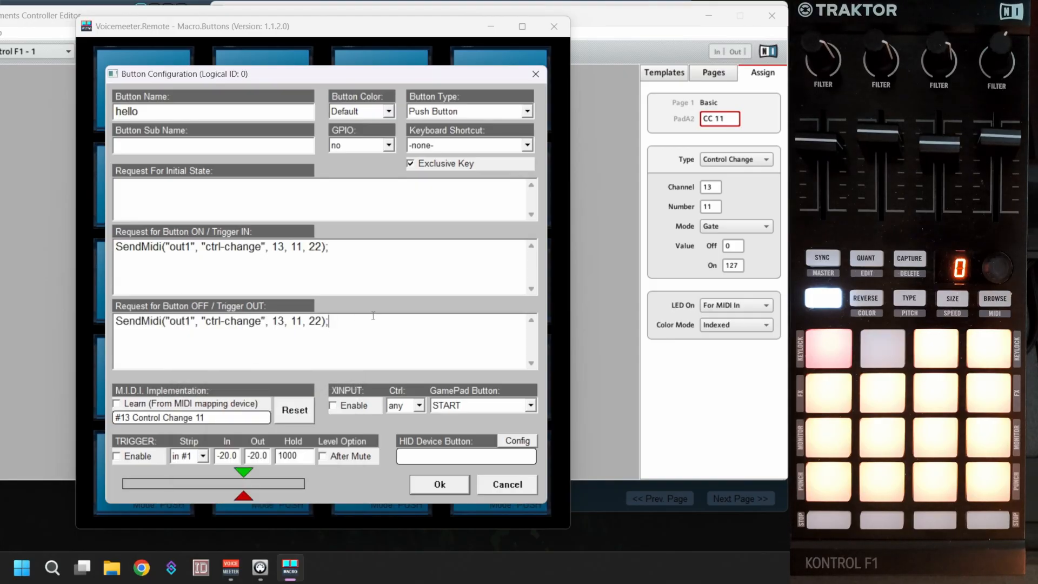
double_click(313, 322)
text(05)
click(440, 484)
Select Traktor Kontrol F1 - 1 as the MIDI OUT1 device for Macro Buttons and check that selection
right_click(331, 30)
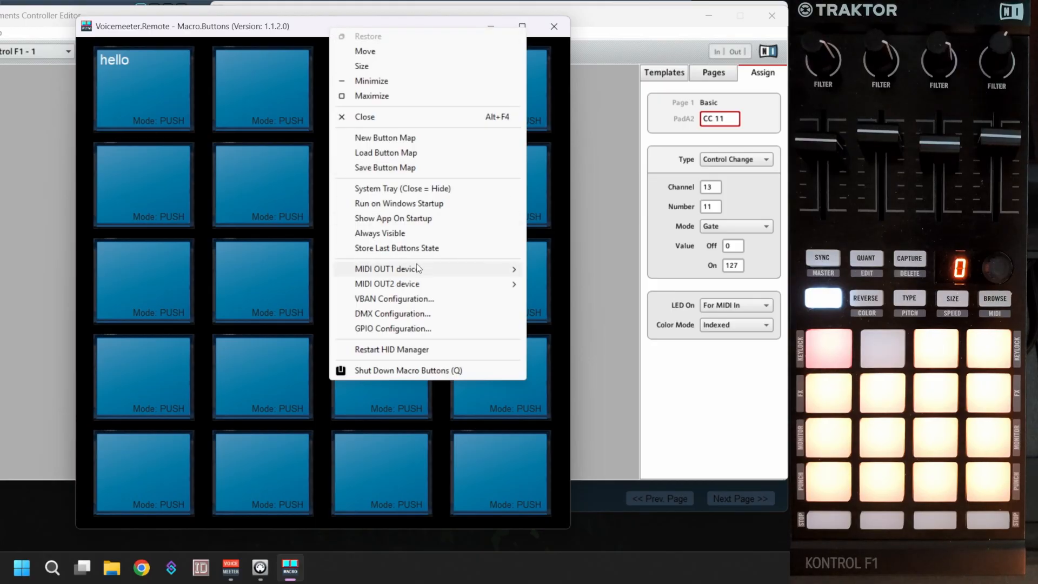
mouse_move(418, 268)
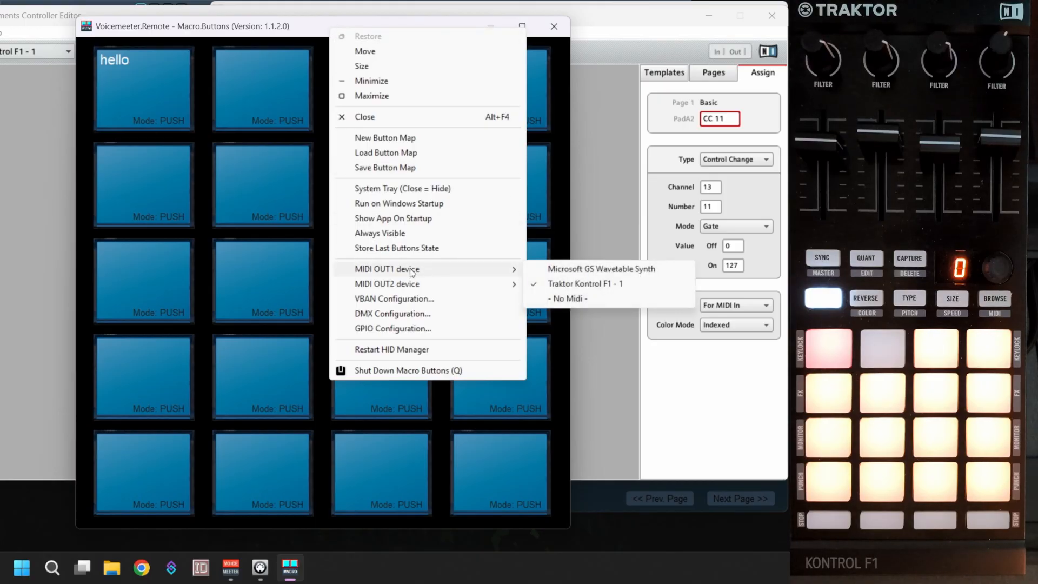
click(565, 285)
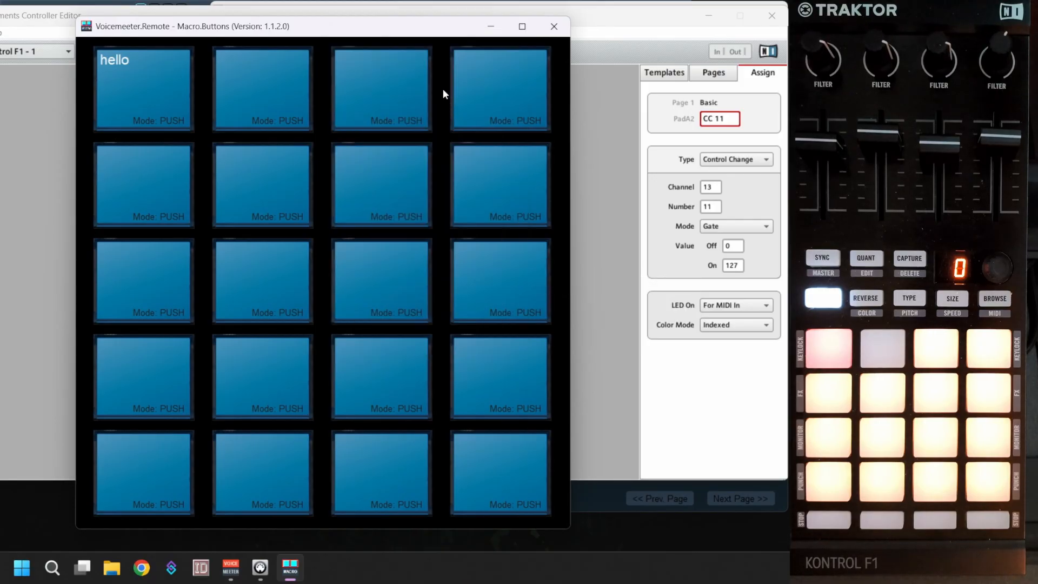
right_click(426, 24)
mouse_move(568, 263)
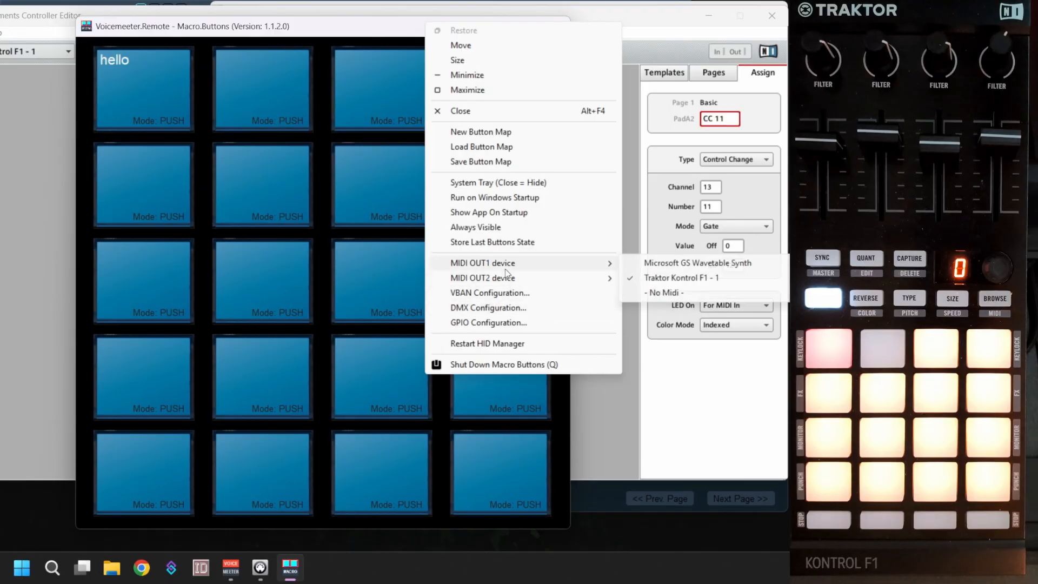
click(200, 41)
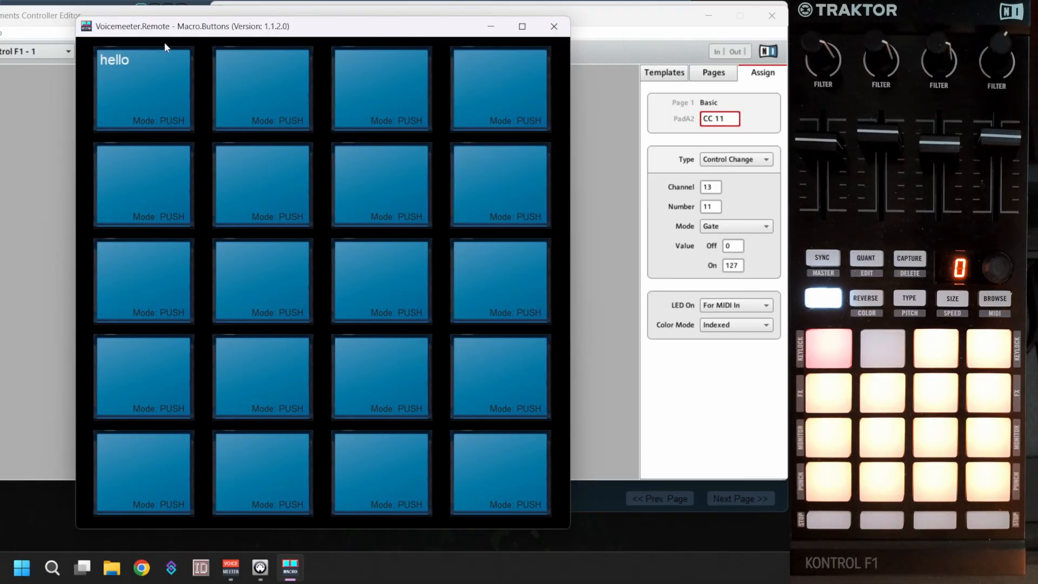
Review the hello button's SendMidi requests and the devices available for MIDI OUT2
right_click(126, 85)
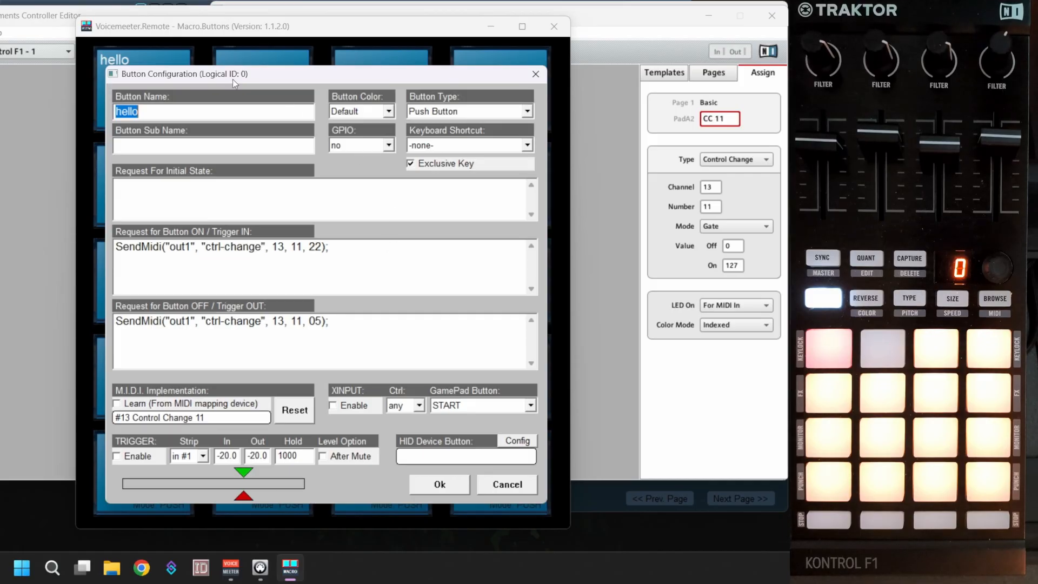
click(535, 76)
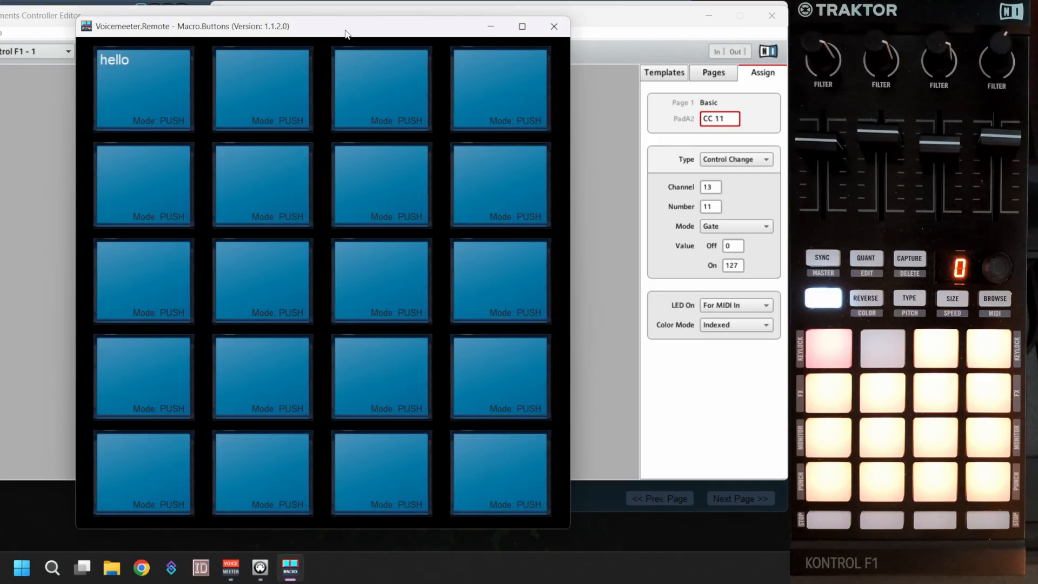
right_click(346, 30)
mouse_move(407, 287)
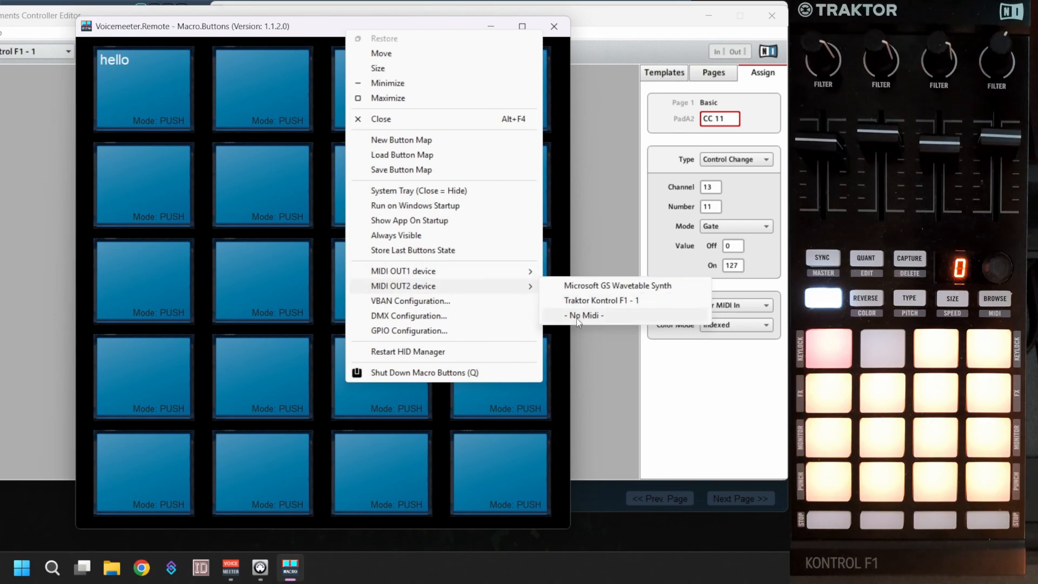
click(443, 27)
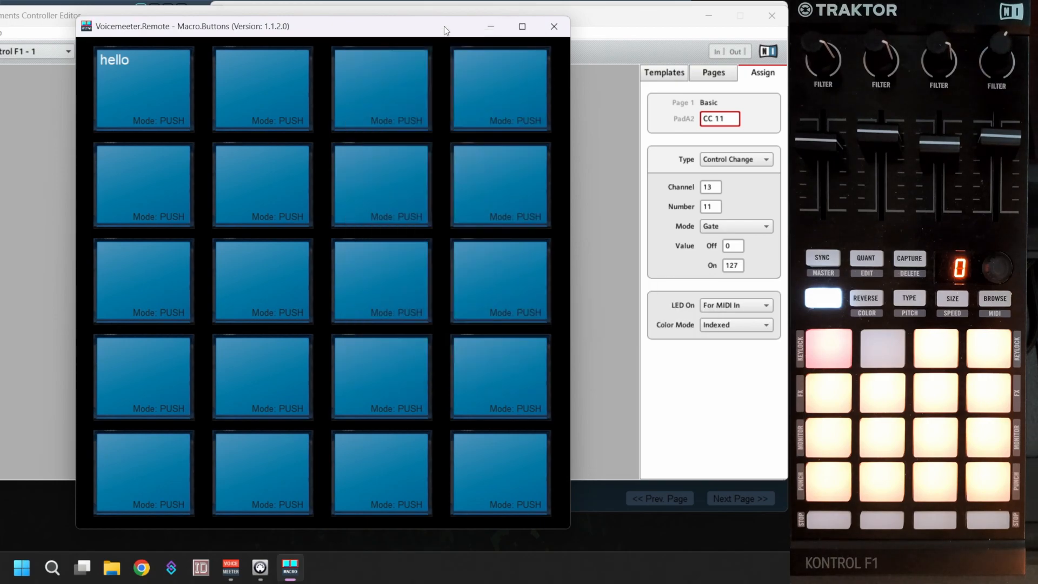
Trigger the hello macro button to test the color feedback on pad CC 11
click(136, 97)
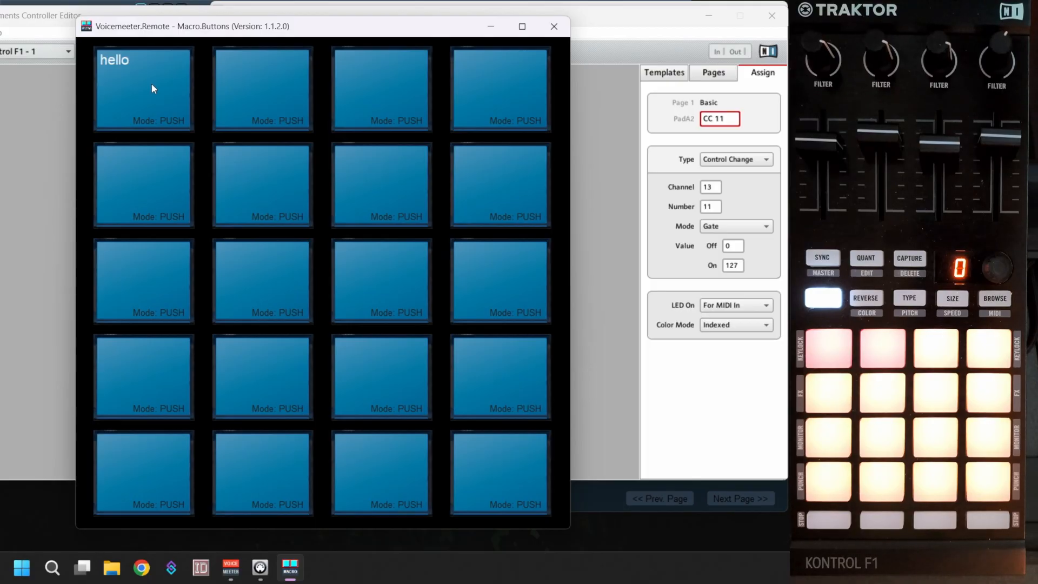
click(567, 33)
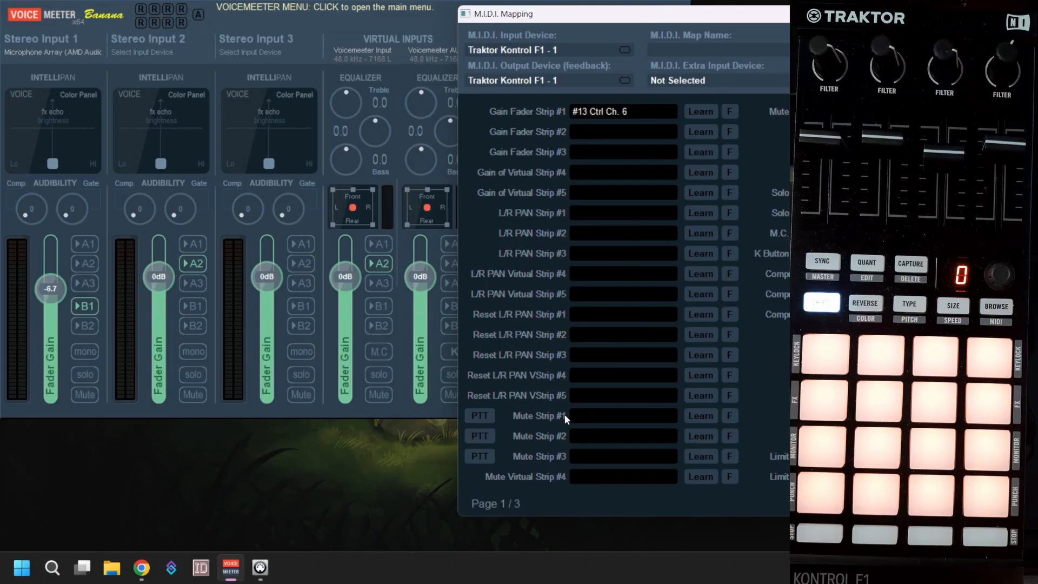
Use MIDI Learn to map Mute Strip #1 to pad CC 10 on channel 13, ending the learn mode
click(710, 415)
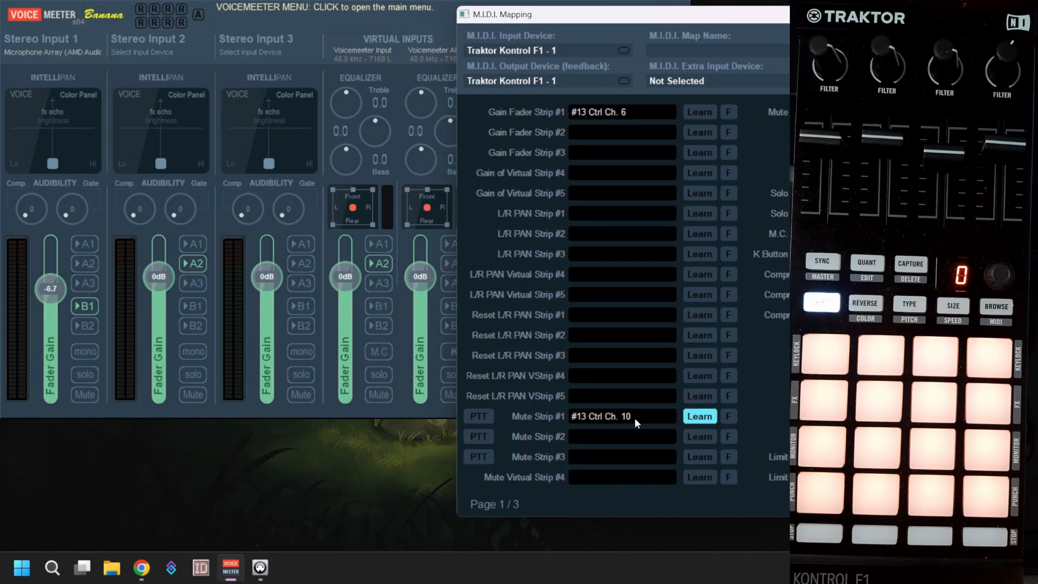
click(703, 417)
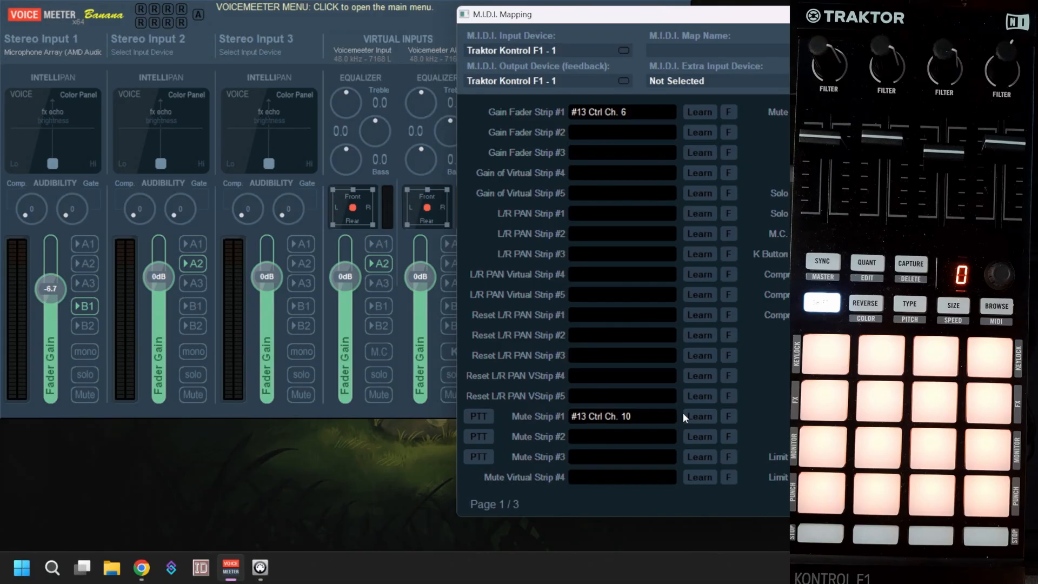
Switch to Controller Editor and set the LED Color Mode of pad CC 10 to Indexed
click(260, 567)
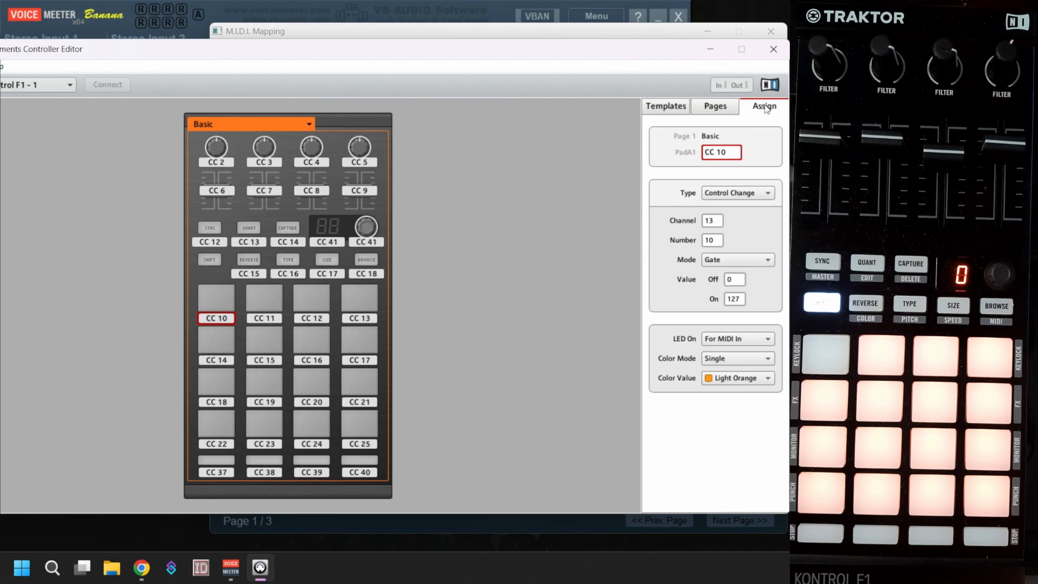
click(732, 374)
click(732, 362)
click(732, 360)
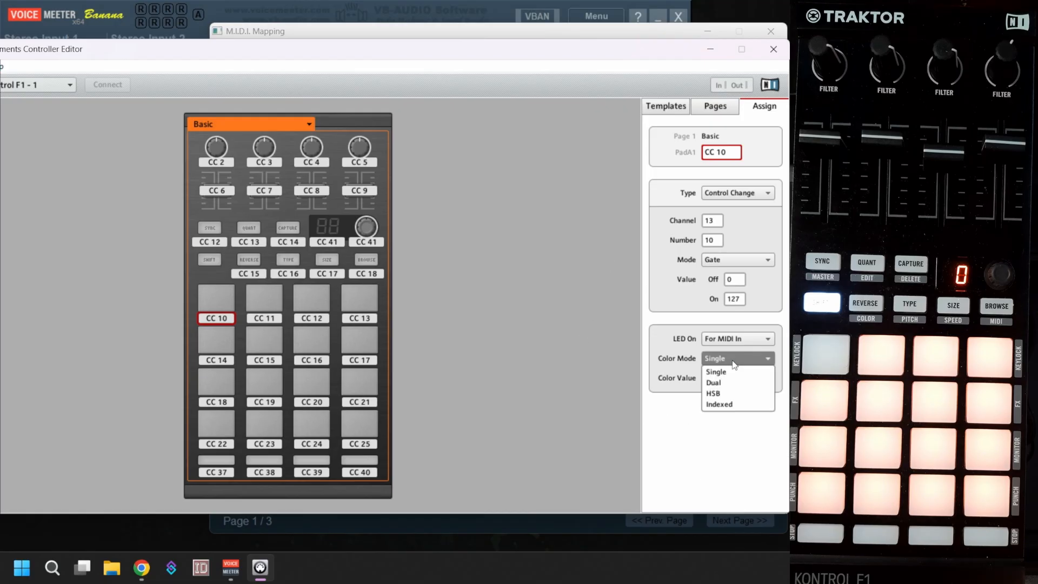
click(724, 408)
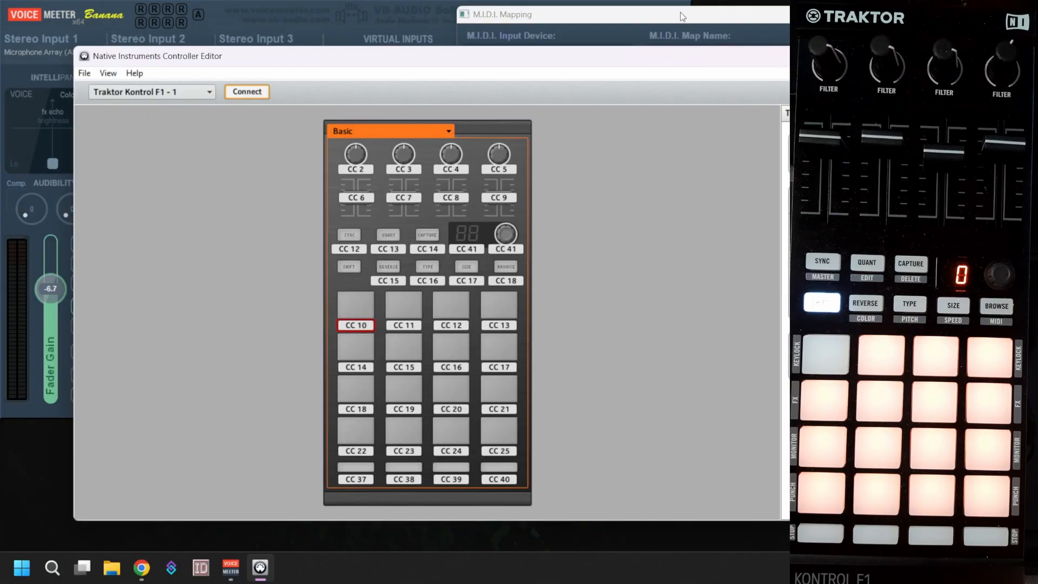
In Voicemeeter's M.I.D.I. Mapping, set the Mute Strip #1 feedback values to 22 for ON and 05 for OFF
click(681, 15)
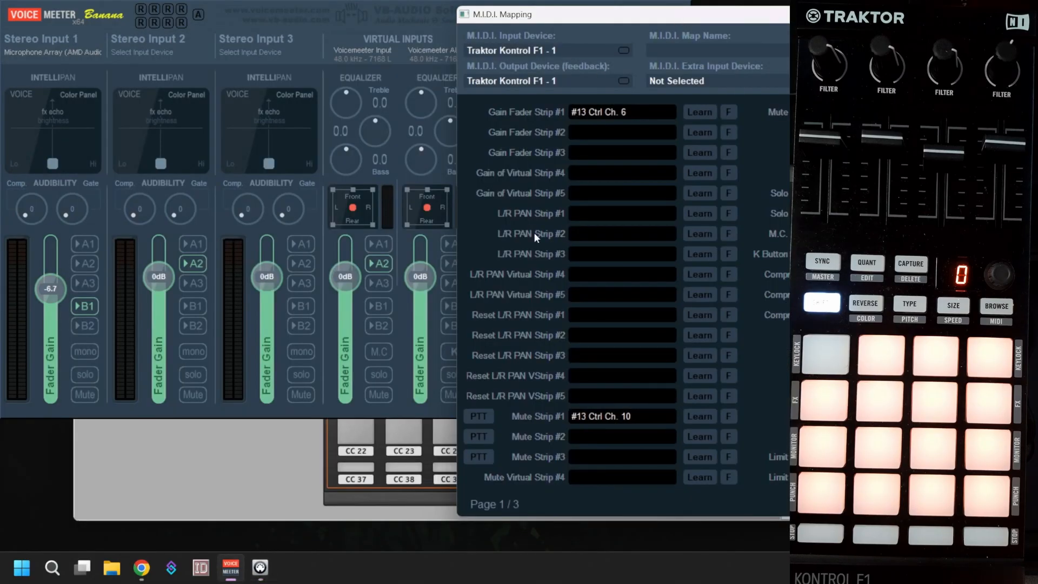
click(728, 416)
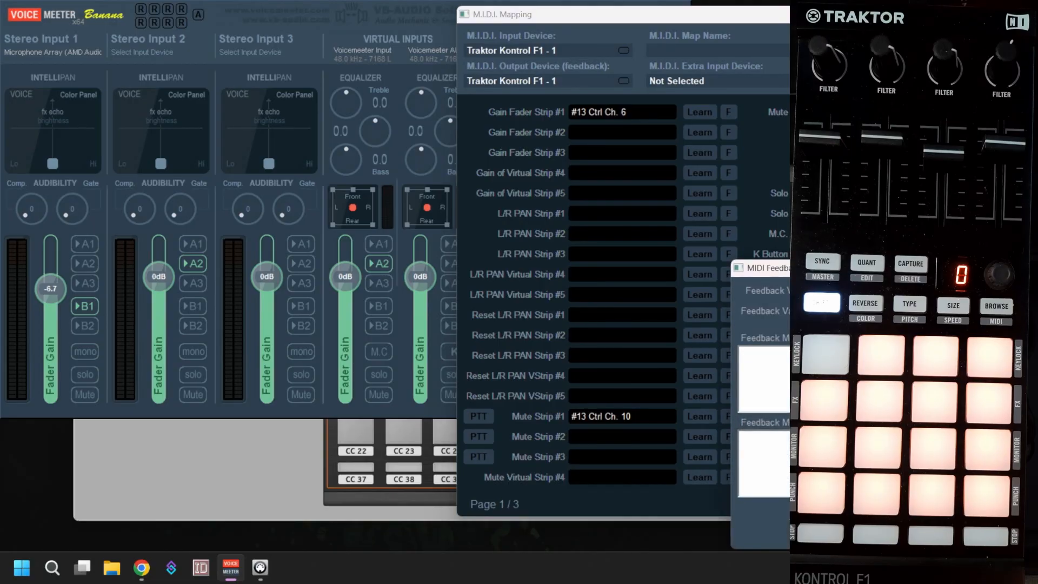
drag(831, 268, 642, 247)
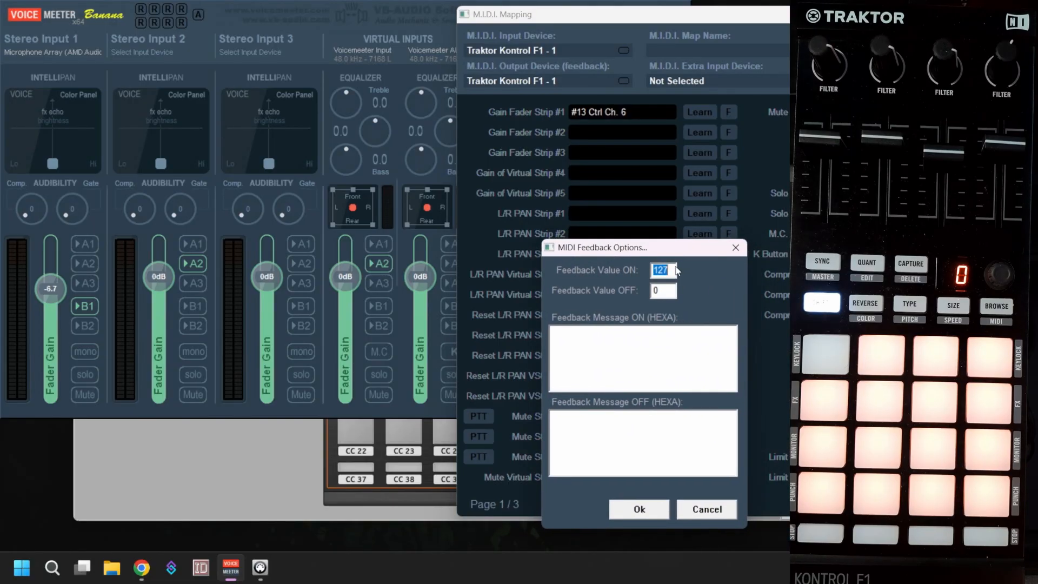
click(668, 270)
drag(654, 270, 674, 269)
text(22)
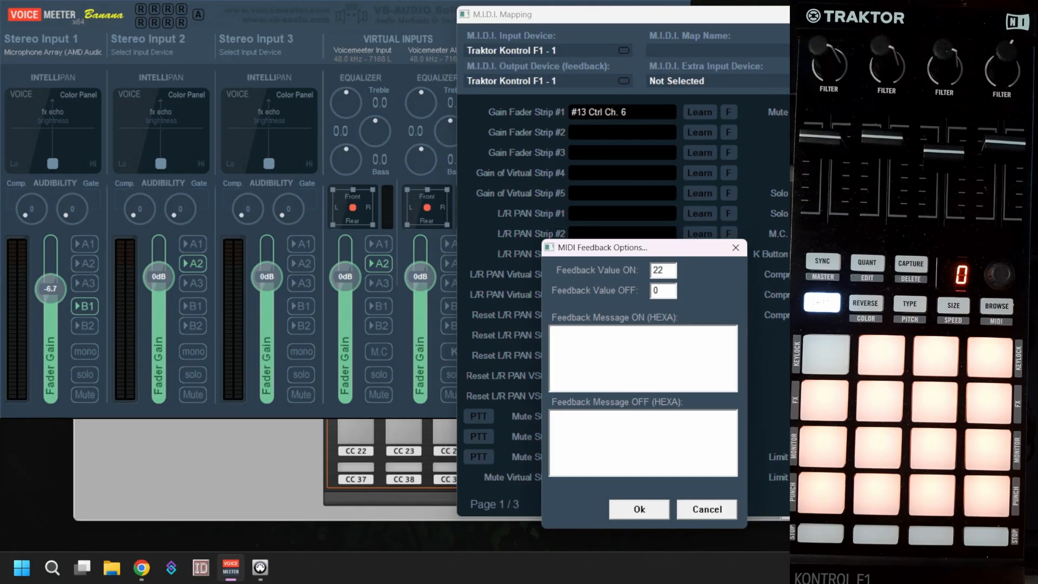
click(661, 290)
text(5)
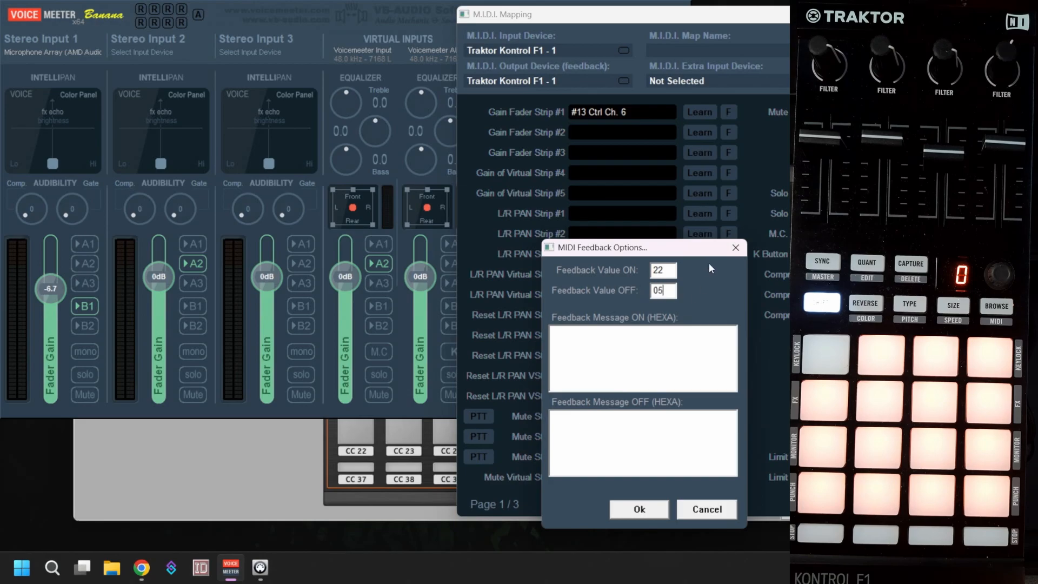
click(653, 505)
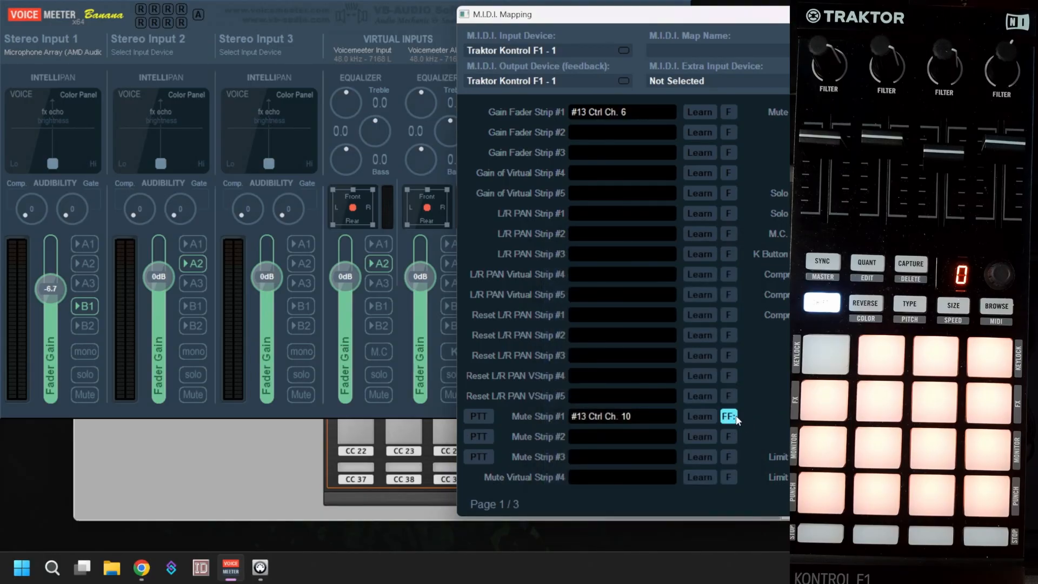
Minimize the Controller Editor window and return to Voicemeeter's M.I.D.I. Mapping window
click(339, 454)
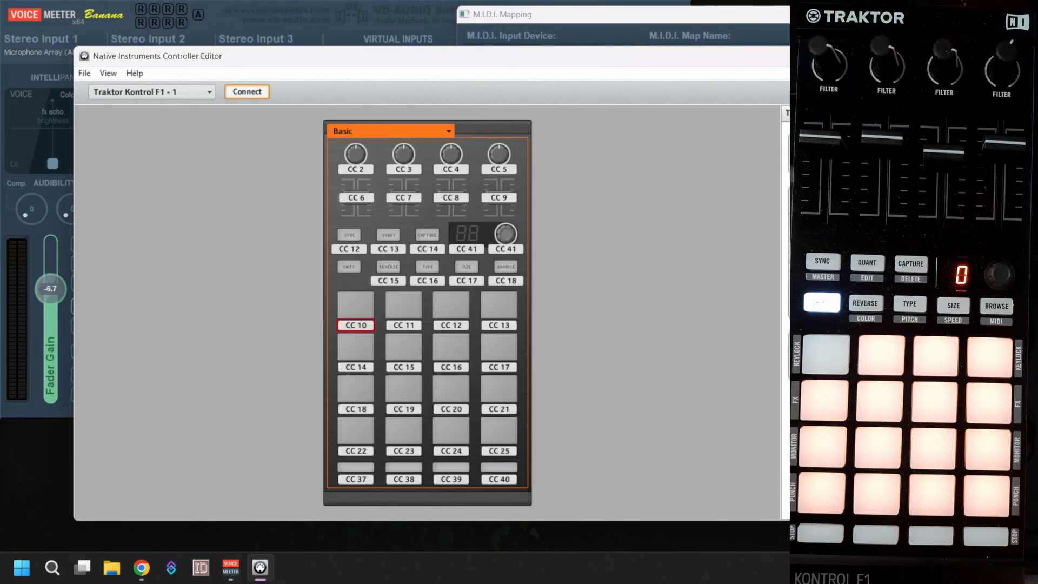
click(881, 56)
mouse_move(806, 15)
mouse_down()
mouse_move(840, 33)
mouse_move(858, 165)
mouse_move(830, 20)
mouse_move(802, 17)
mouse_up()
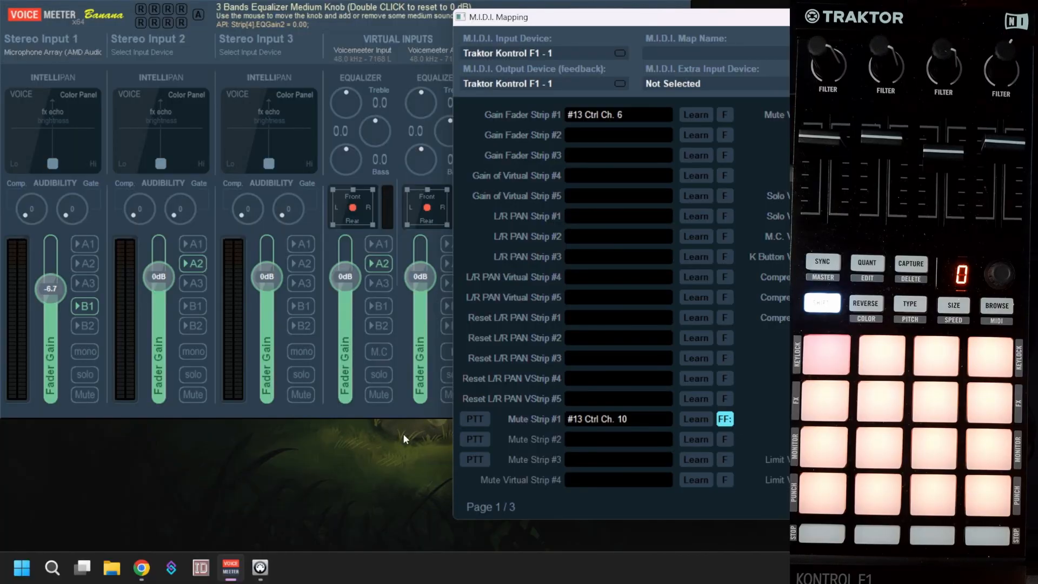
Check the Traktor Kontrol F1 - 1 preferences in Controller Editor, including Device Name and Start in MIDI Mode, and minimize the editor
click(260, 567)
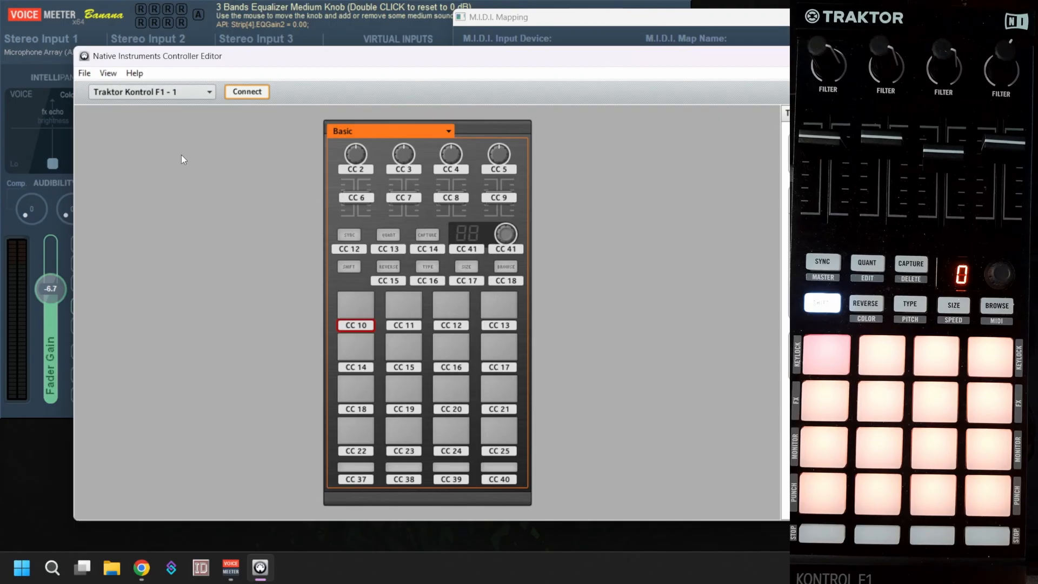
click(84, 74)
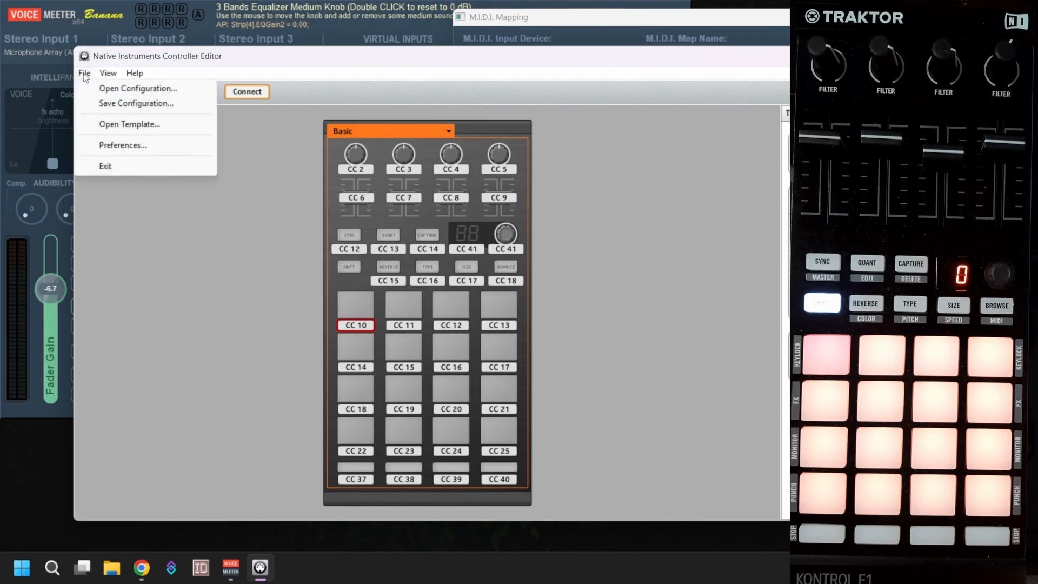
click(123, 145)
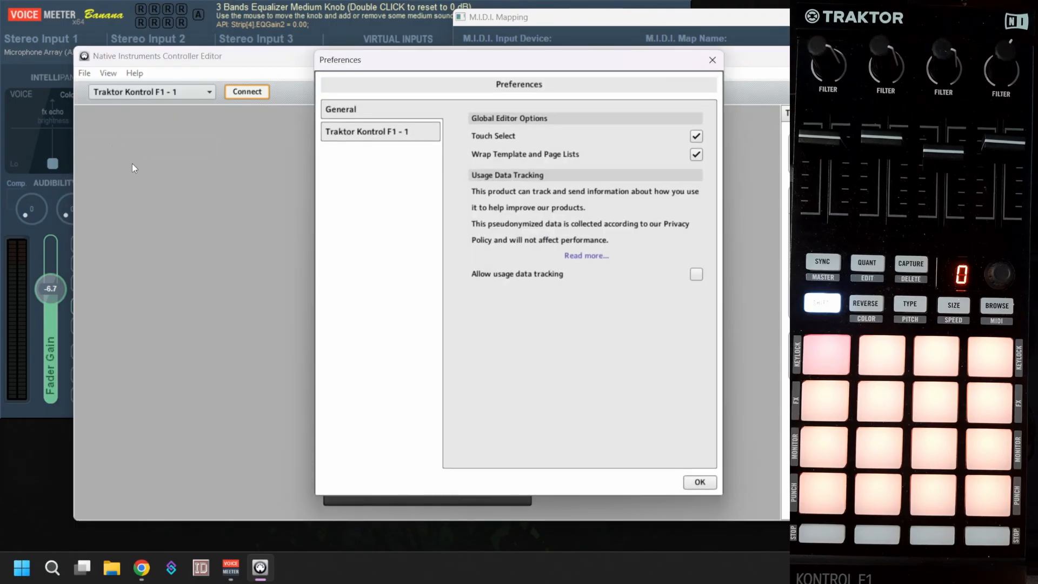
click(370, 132)
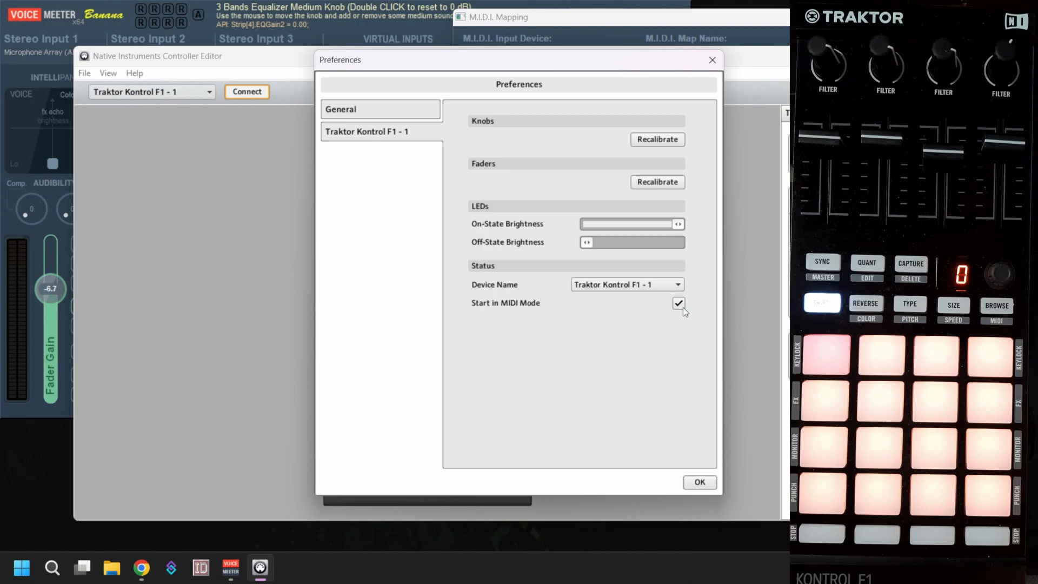
click(677, 284)
click(675, 285)
click(699, 482)
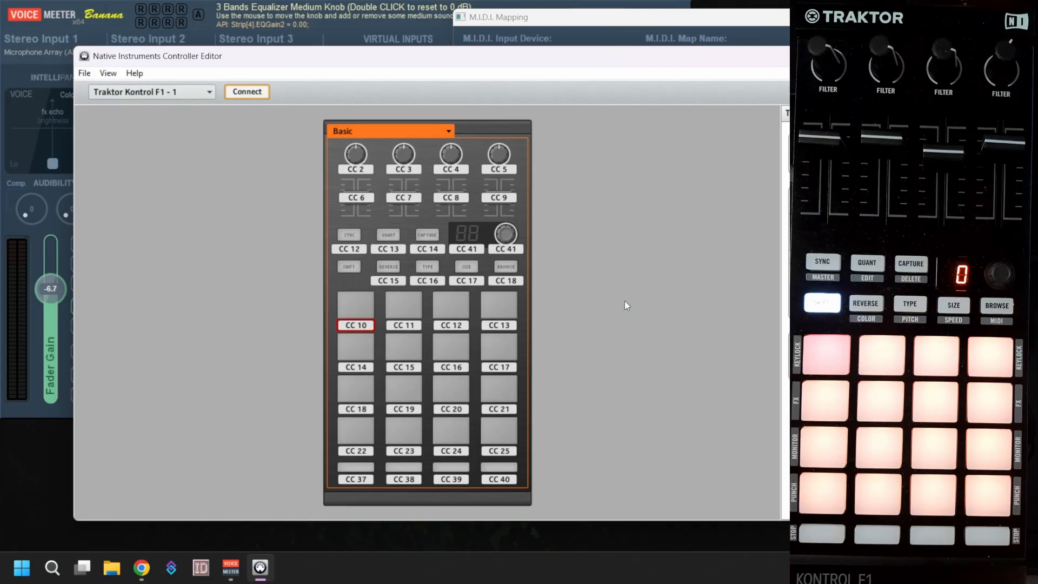
click(925, 57)
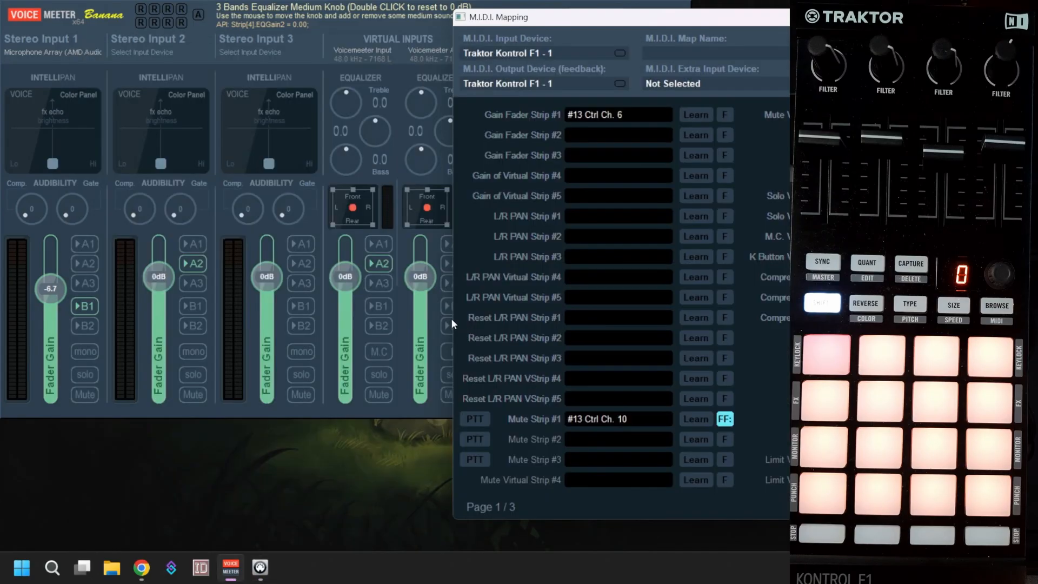